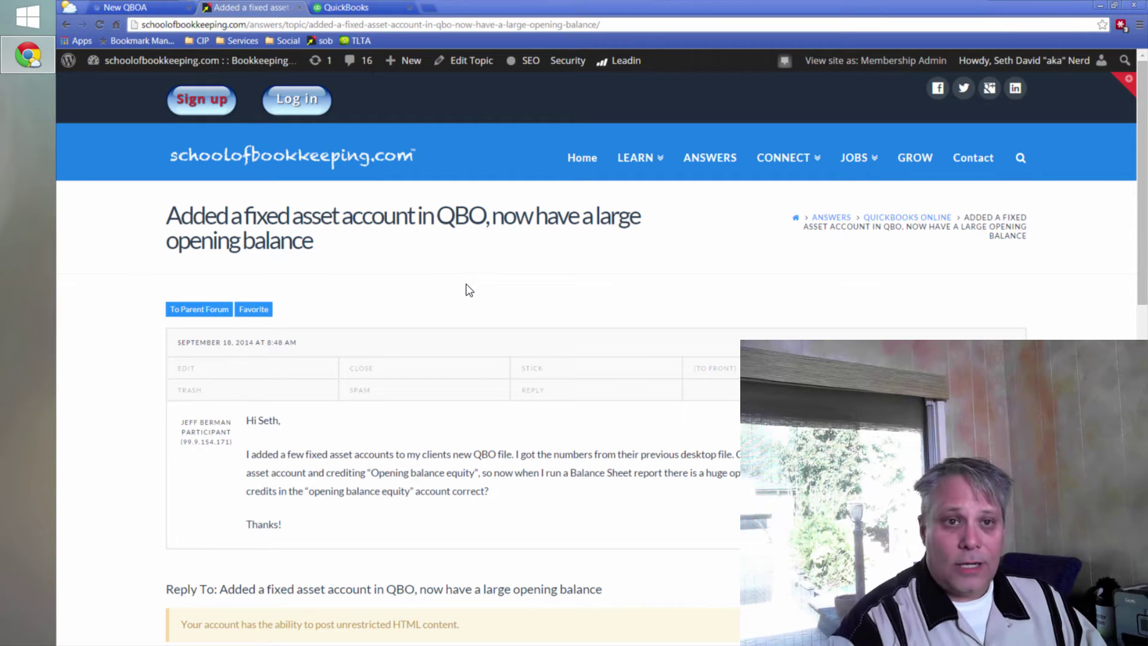
- Switch from the schoolofbookkeeping.com forum back to the QuickBooks Online Accountant tab
{"action": "left_click", "coordinate": [362, 7]}
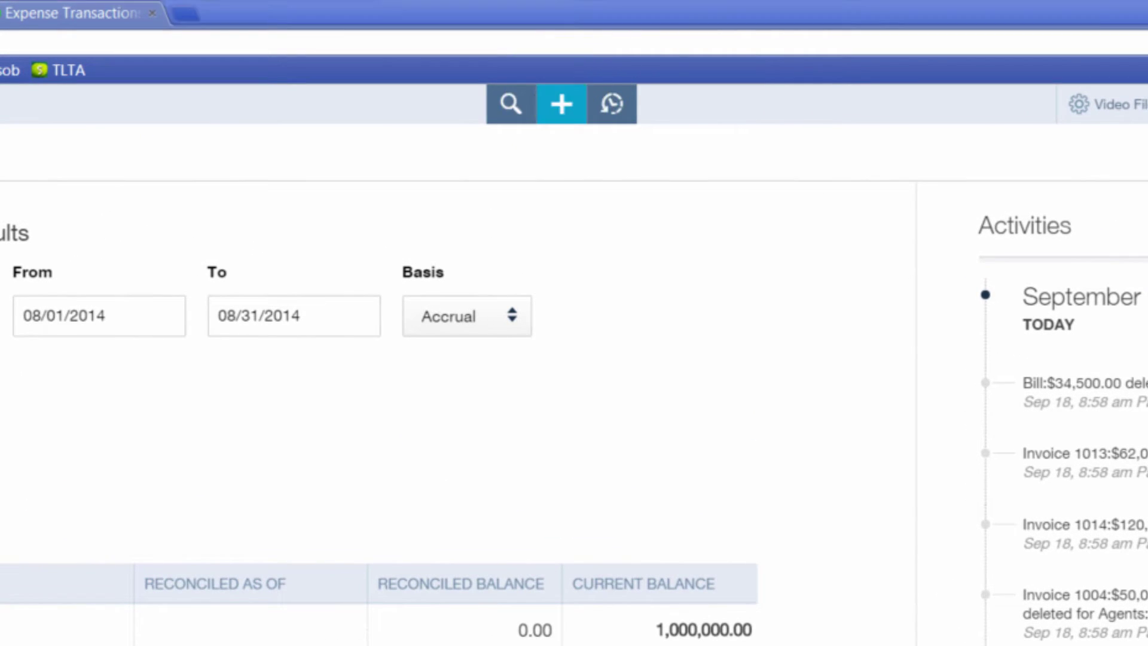
{"action": "left_click", "coordinate": [560, 106]}
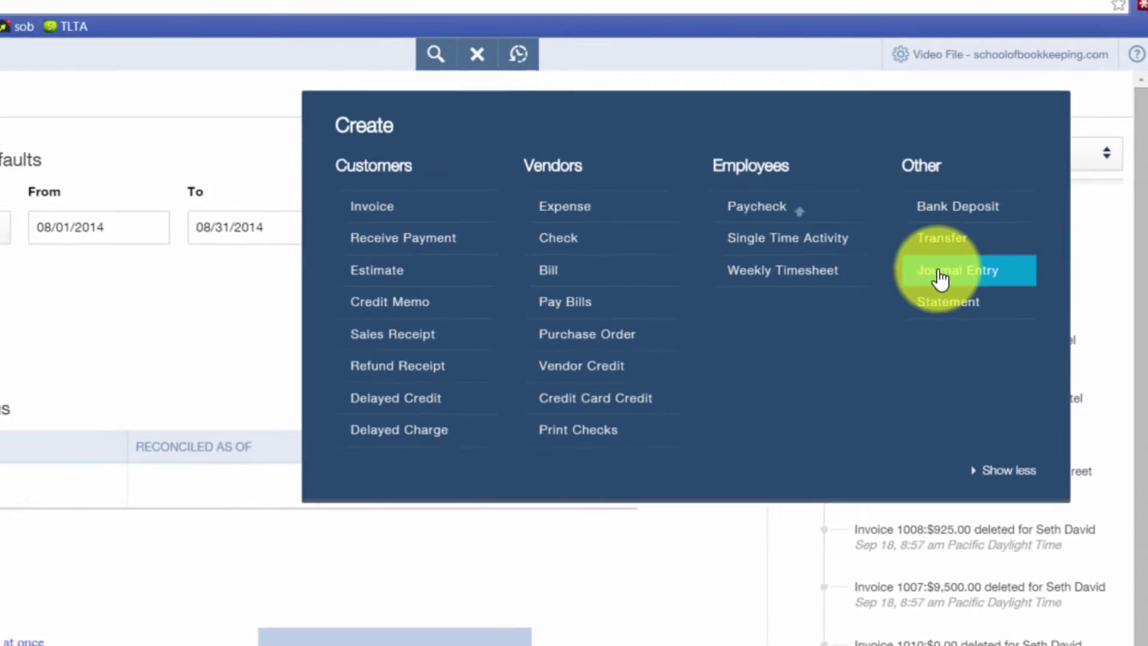
{"action": "left_click", "coordinate": [911, 324]}
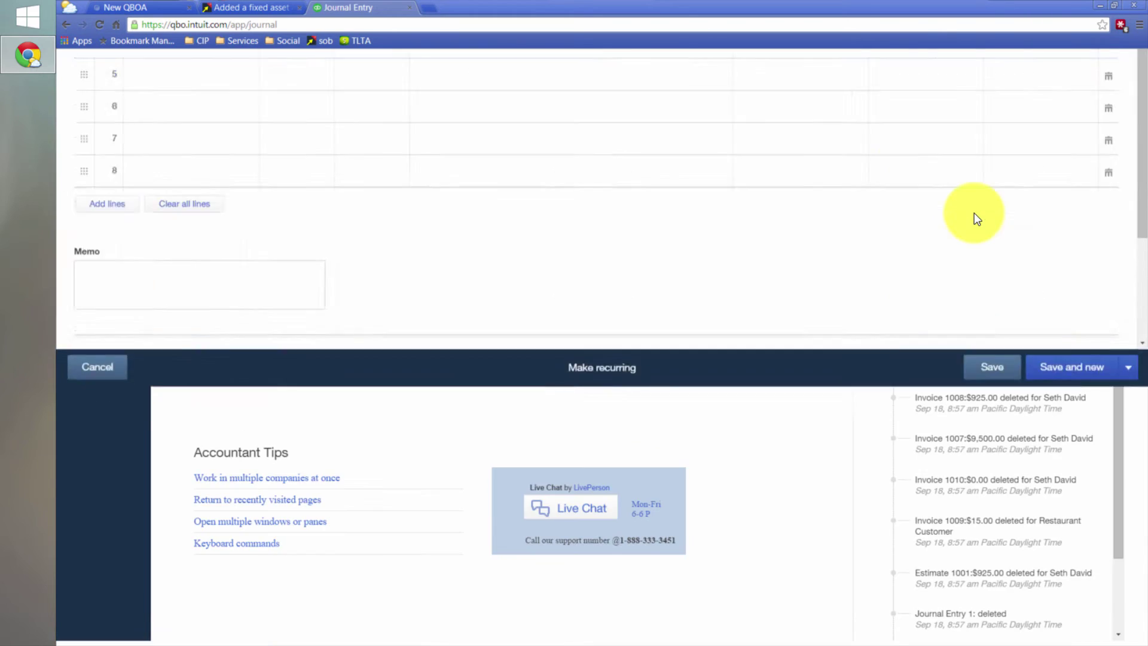
{"action": "left_click", "coordinate": [181, 208]}
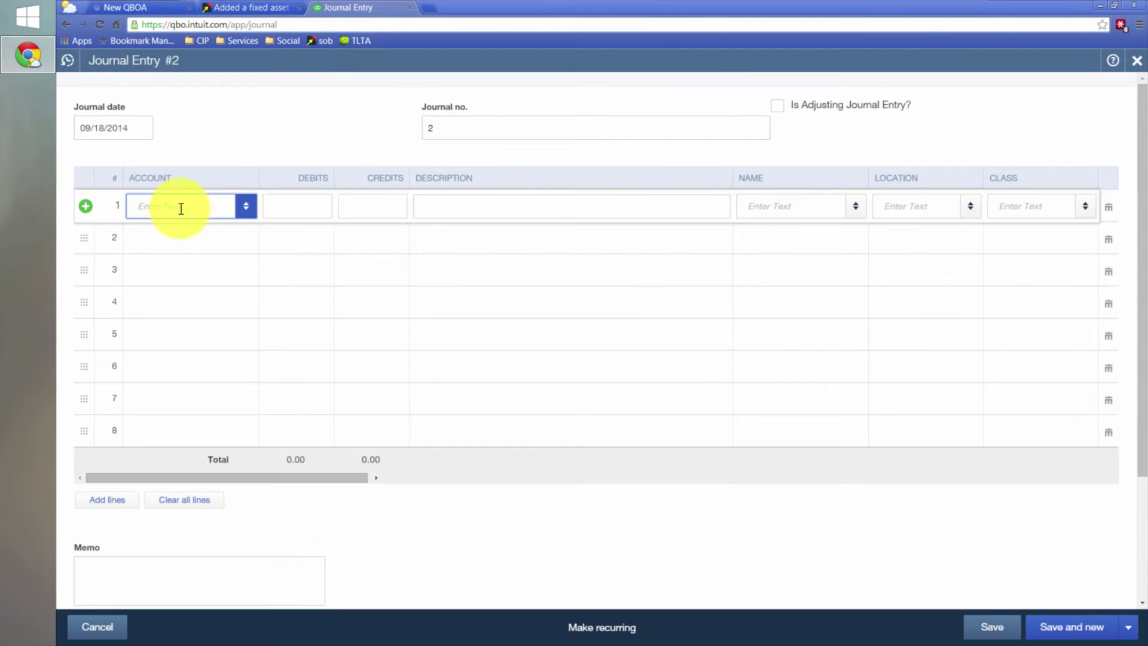
{"action": "type", "text": "Jeff's Fixed"}
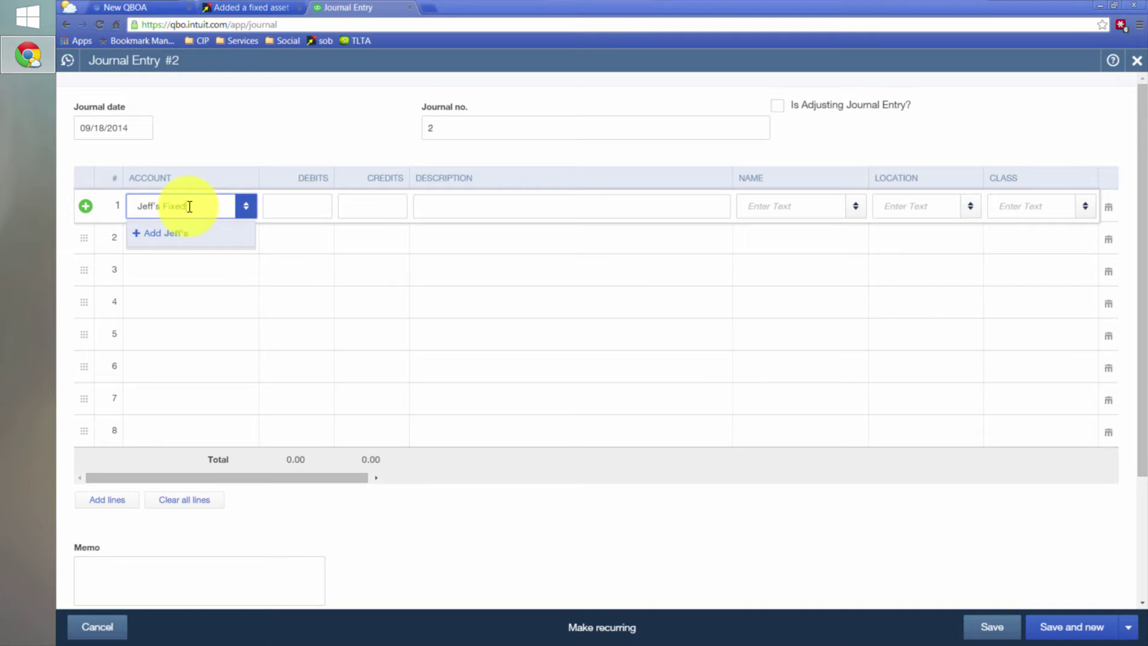
{"action": "type", "text": " Assets"}
{"action": "key", "text": "Return"}
- Make Jeff's Fixed Assets a Fixed Assets / Furniture & Fixtures account and save it
{"action": "left_click", "coordinate": [431, 191]}
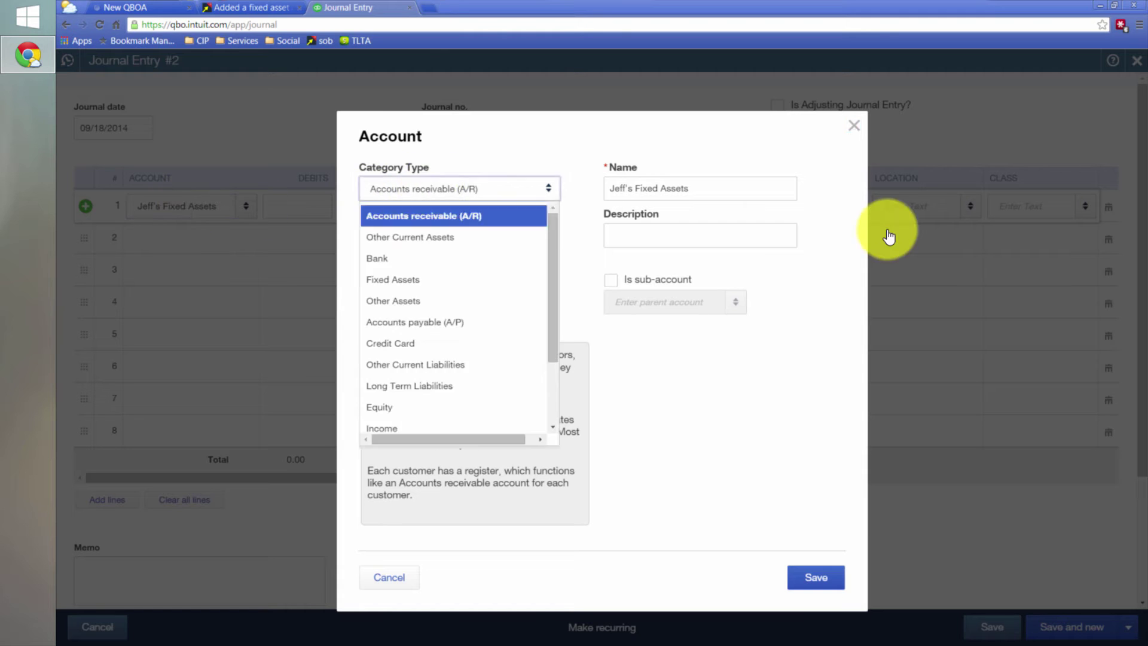
{"action": "left_click", "coordinate": [396, 280]}
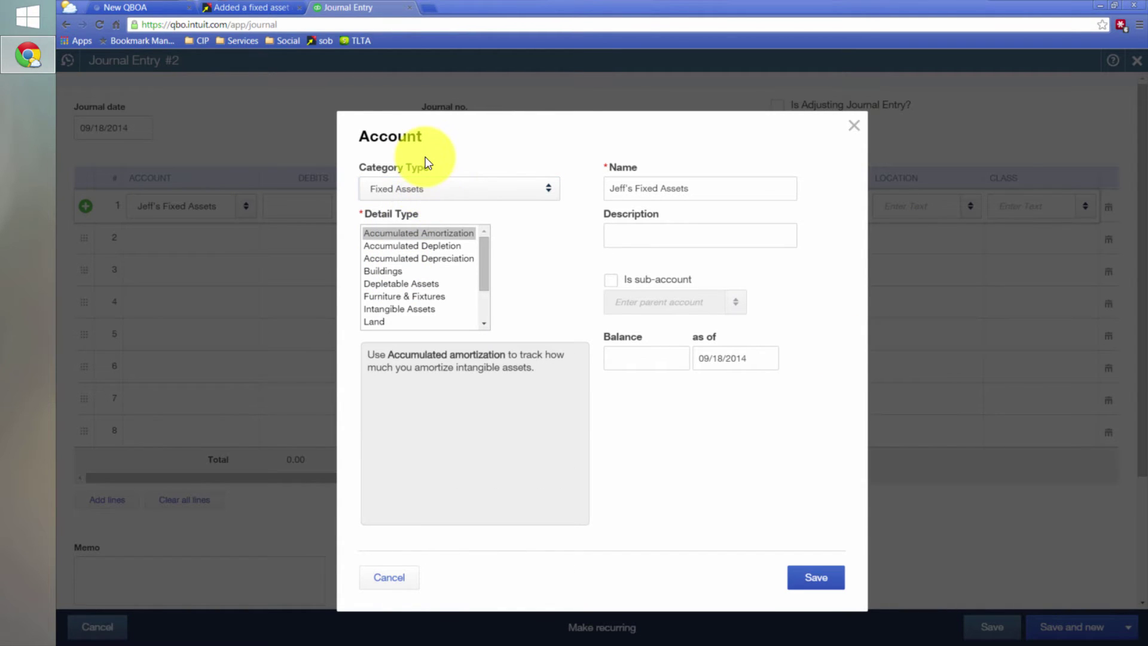
{"action": "left_click", "coordinate": [431, 232]}
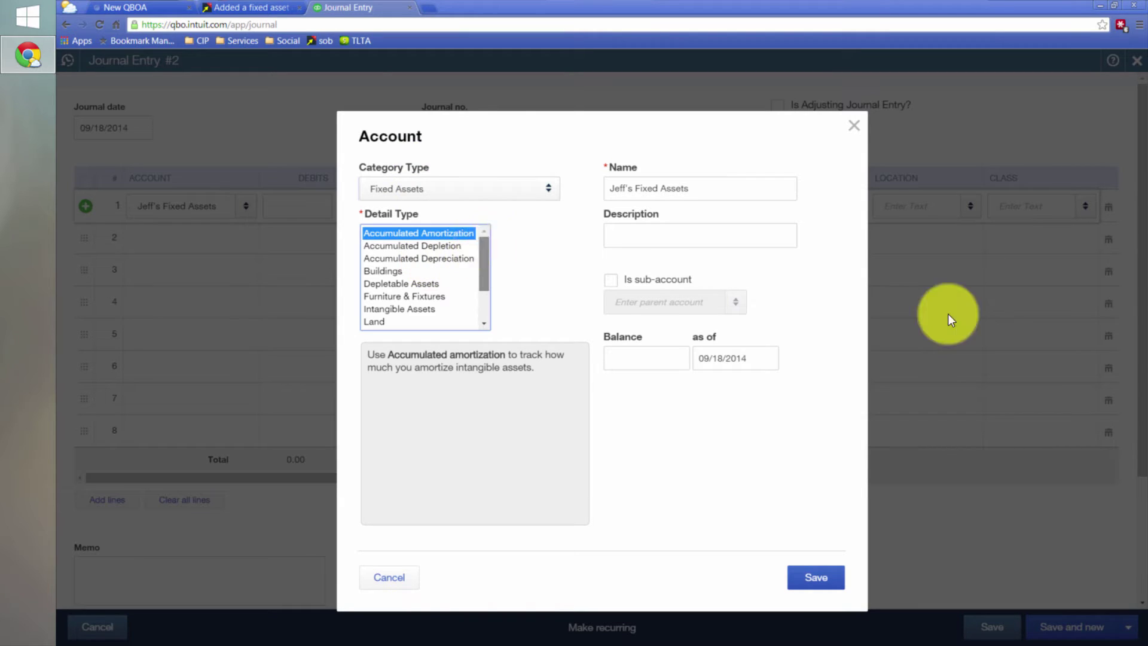
{"action": "left_click", "coordinate": [400, 296]}
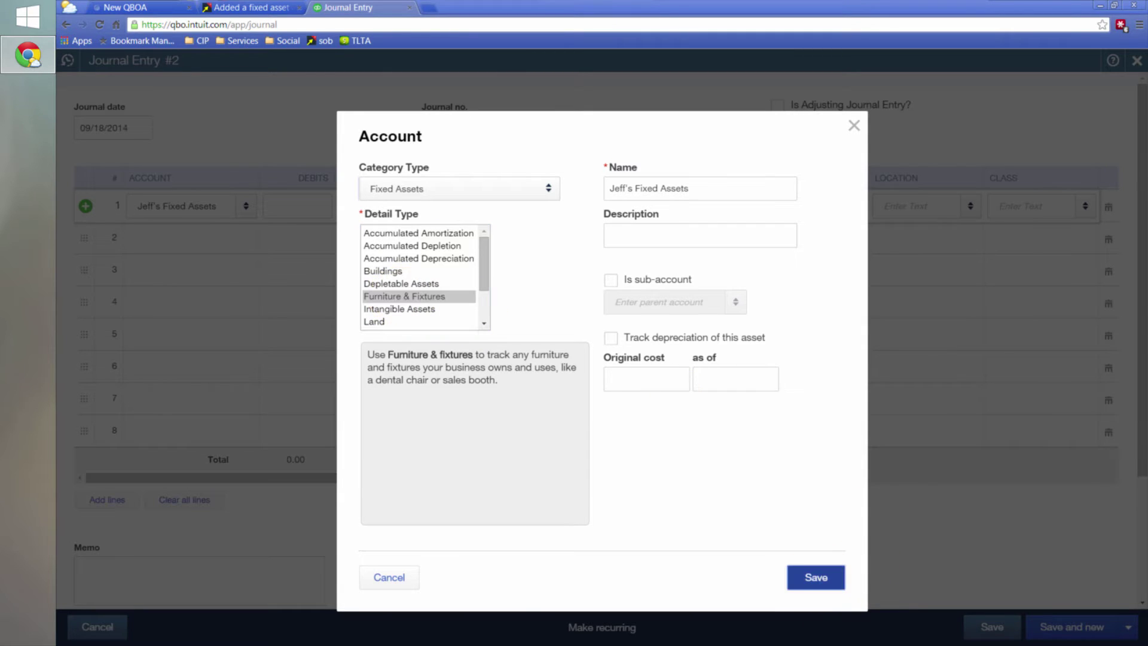
{"action": "left_click", "coordinate": [816, 579]}
{"action": "left_click", "coordinate": [328, 204]}
{"action": "type", "text": "100"}
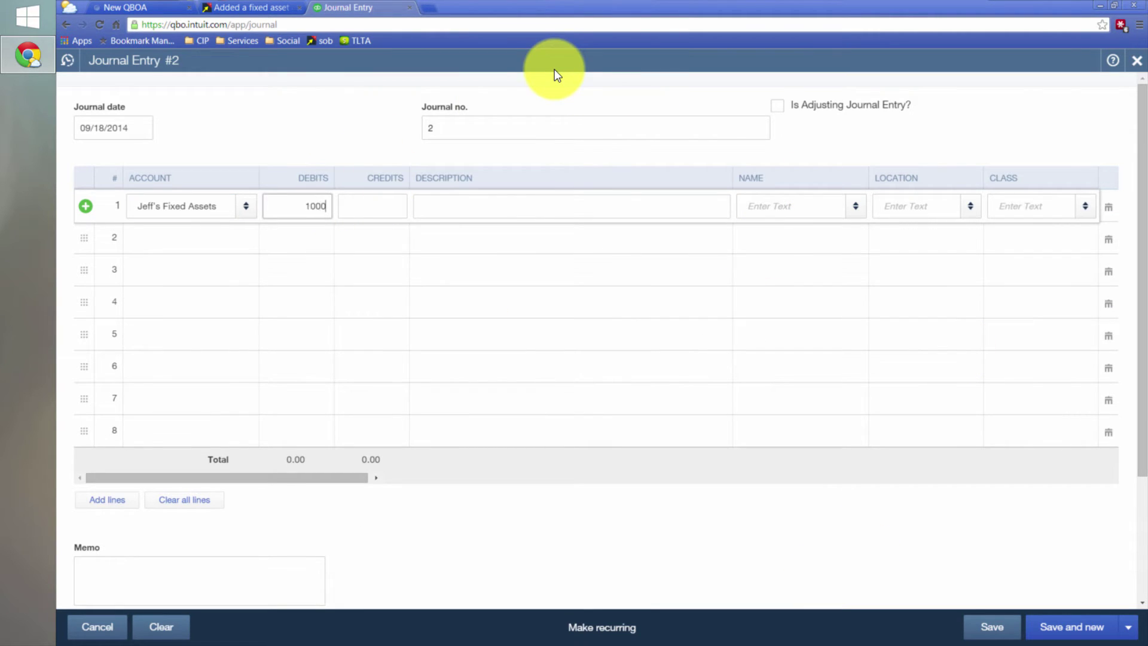
- Debit Jeff's Fixed Assets 10,000.00, credit Opening Balance Equity, and duplicate the page
{"action": "type", "text": "0"}
{"action": "key", "text": "Tab"}
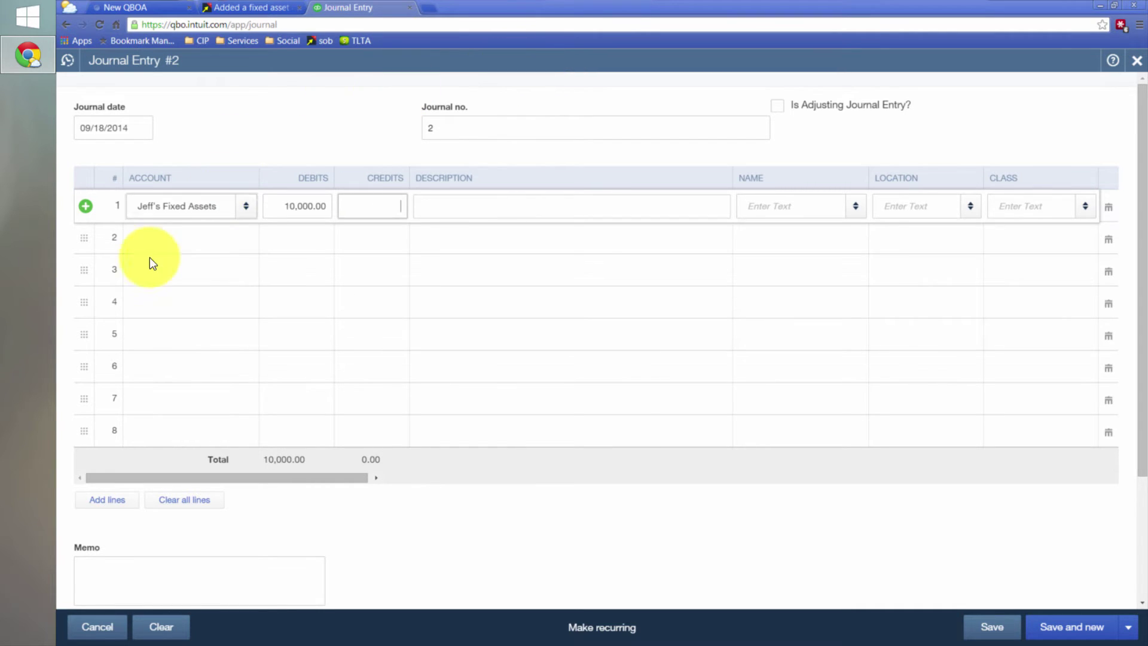
{"action": "left_click", "coordinate": [161, 241]}
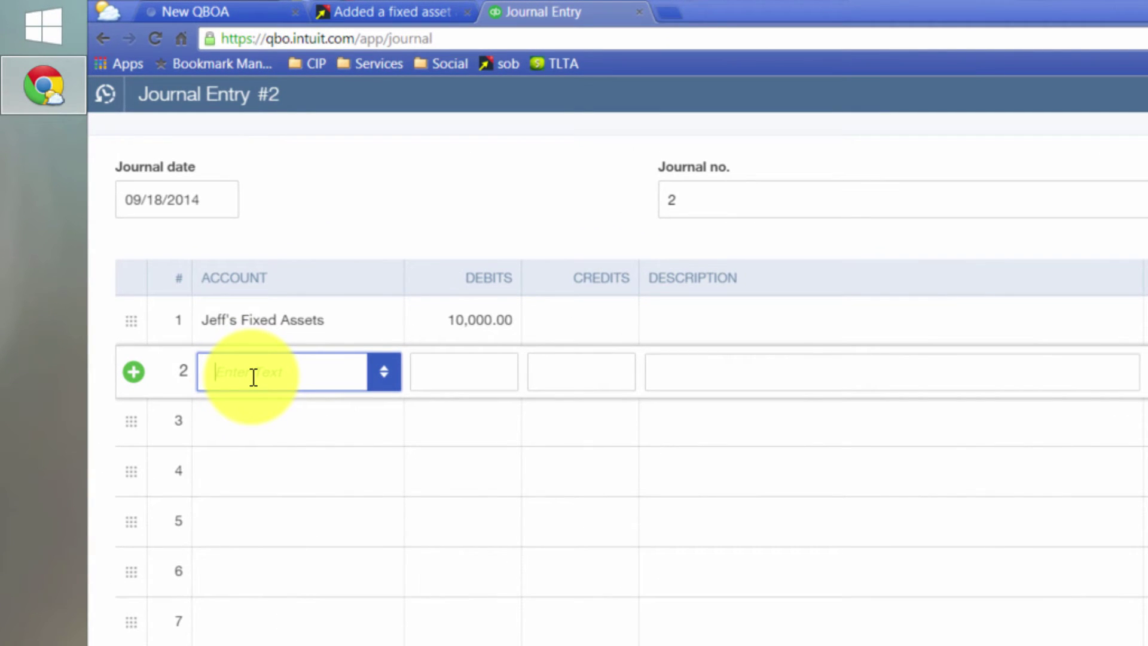
{"action": "type", "text": "Opening Balance Eq"}
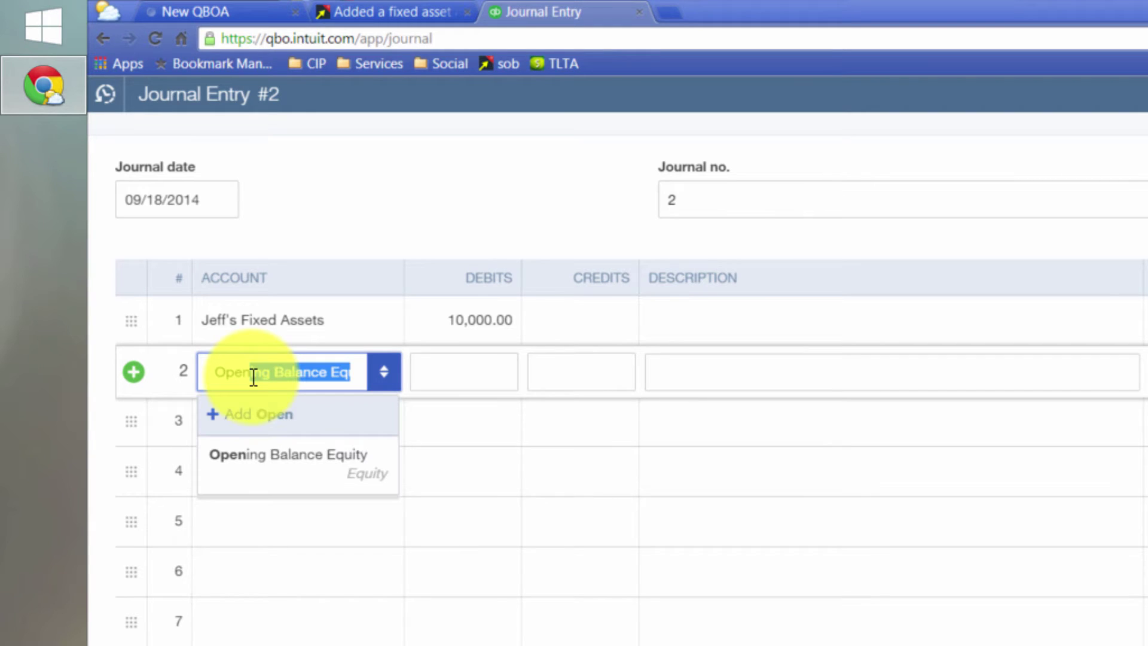
{"action": "key", "text": "Tab"}
{"action": "key", "text": "Tab"}
{"action": "key", "text": "Tab"}
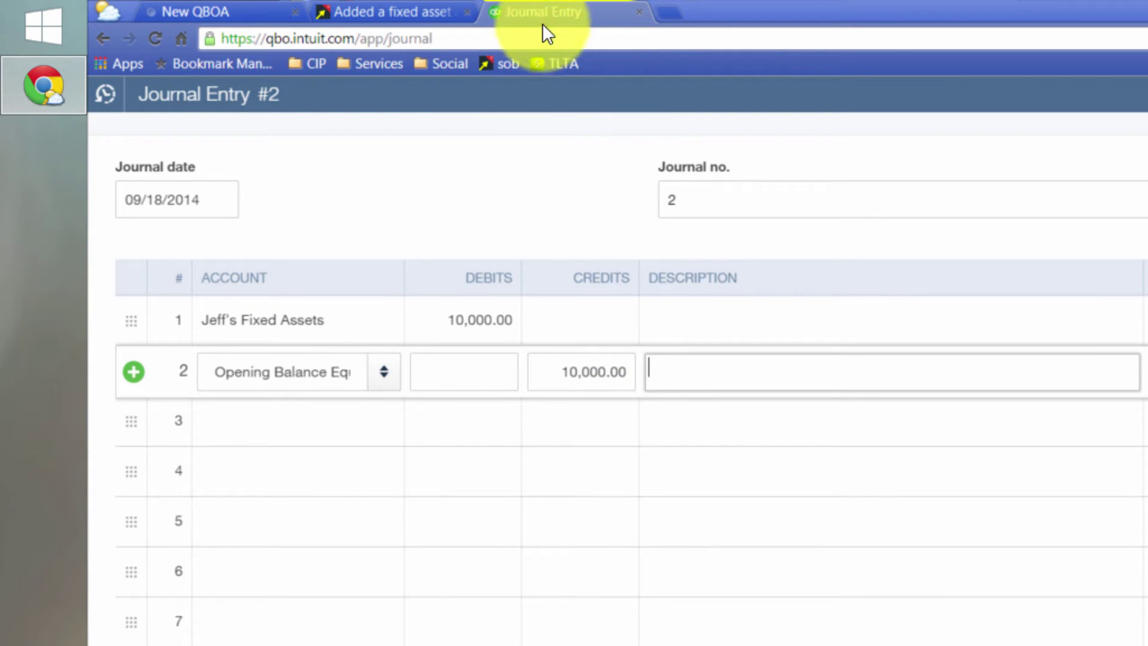
{"action": "right_click", "coordinate": [554, 6]}
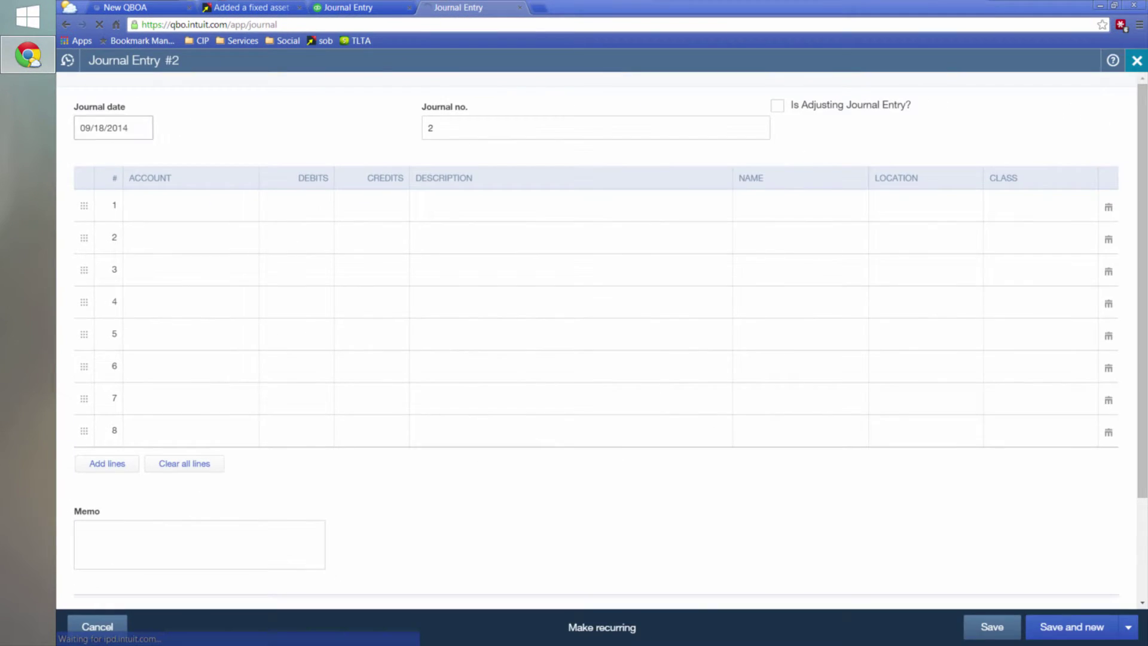
- Close the blank duplicate entry and run the Balance Sheet report from Reports
{"action": "left_click", "coordinate": [1137, 61]}
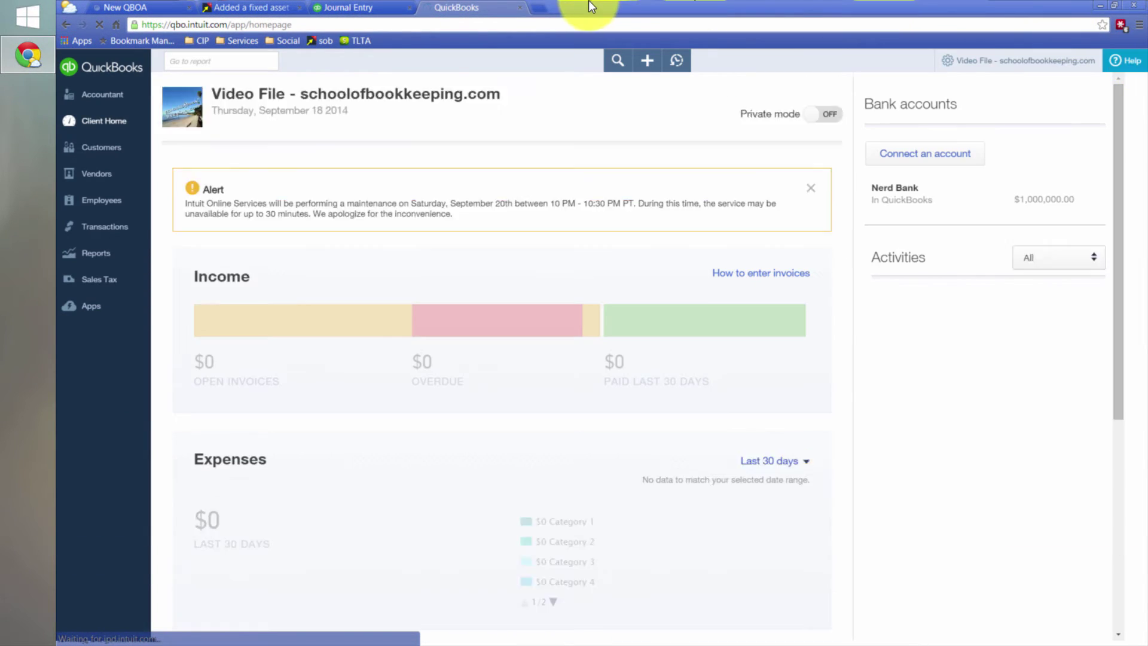
{"action": "left_click", "coordinate": [115, 257]}
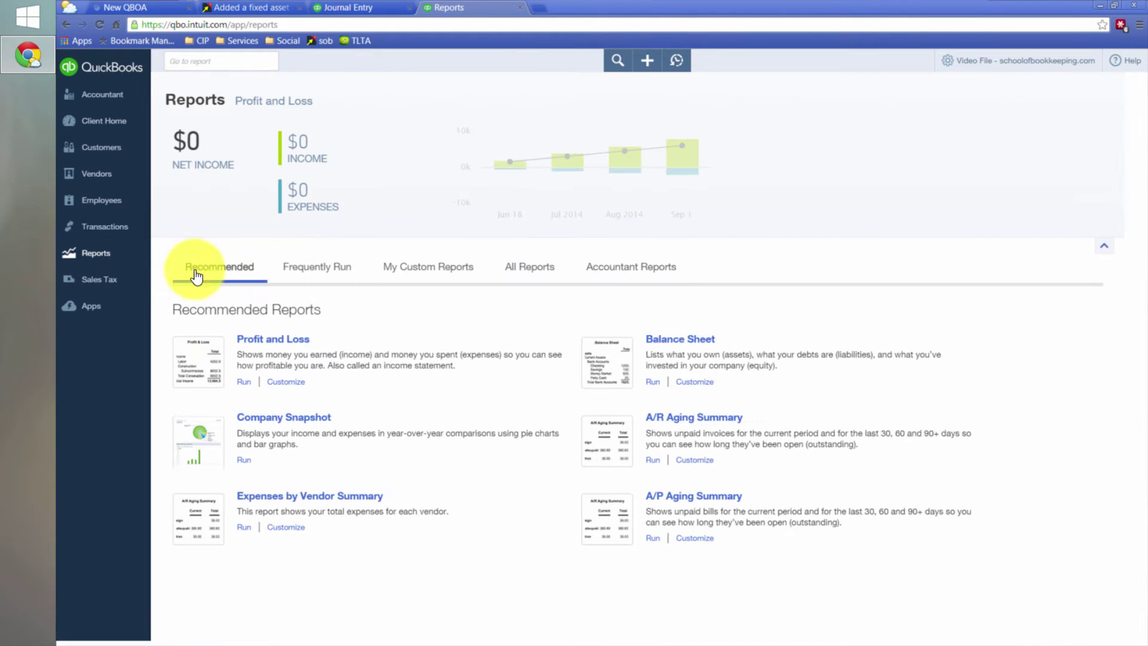
{"action": "left_click", "coordinate": [680, 340]}
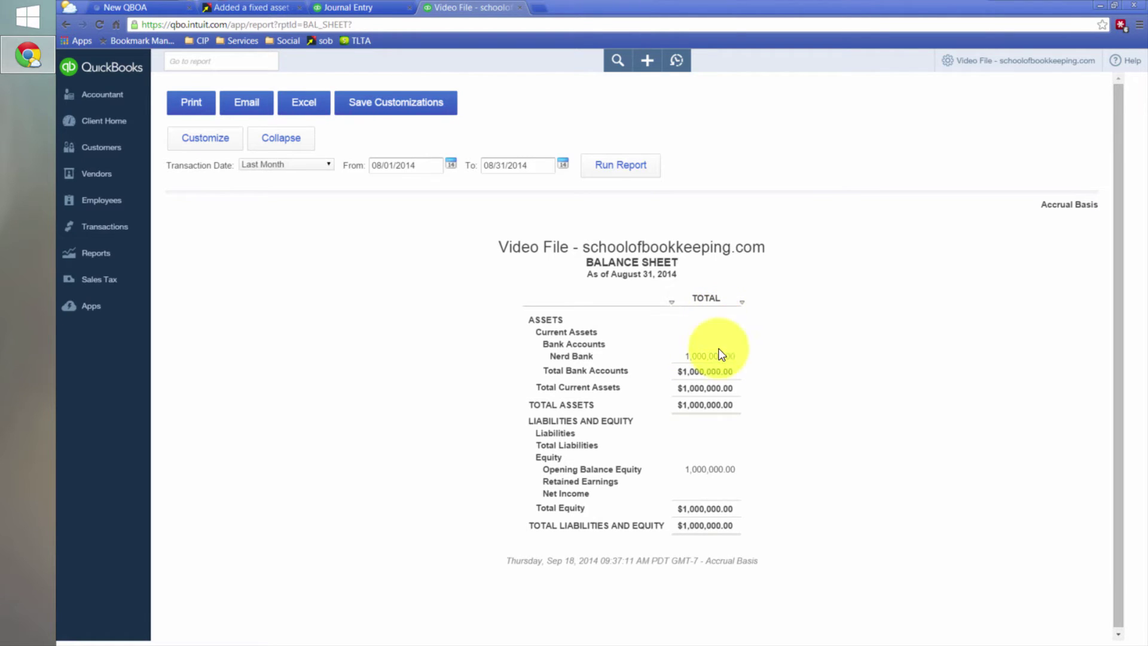
- Save the 10,000.00 journal entry without classes, then go back to the Balance Sheet
{"action": "left_click", "coordinate": [348, 7]}
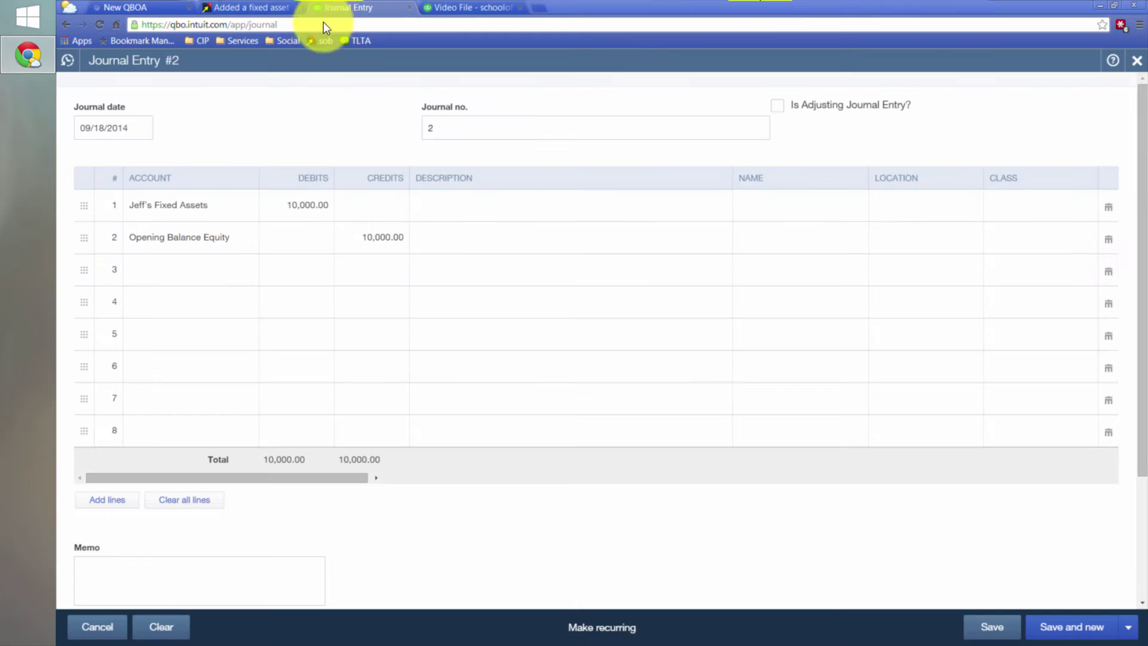
{"action": "left_click", "coordinate": [458, 243]}
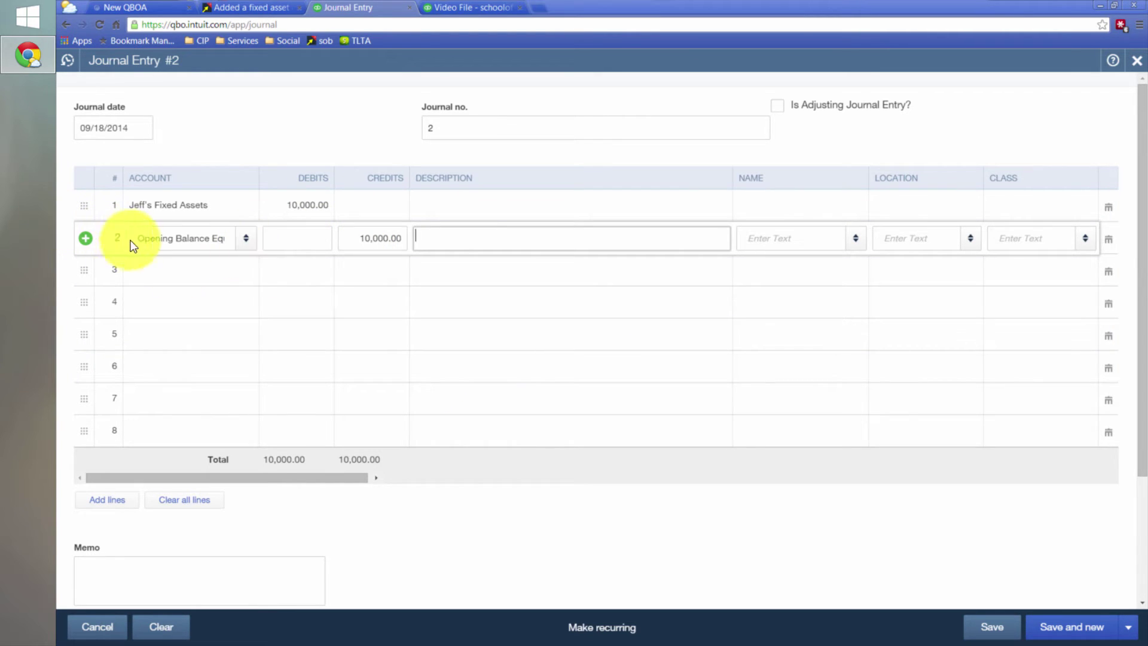
{"action": "left_click", "coordinate": [1070, 630]}
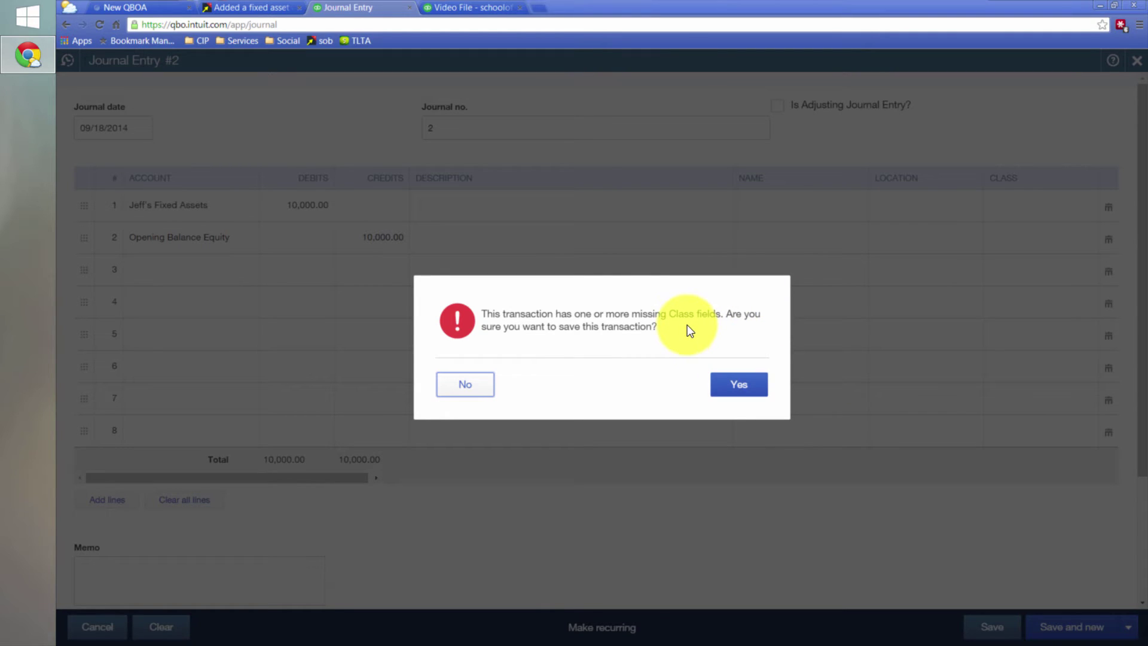
{"action": "key", "text": "Escape"}
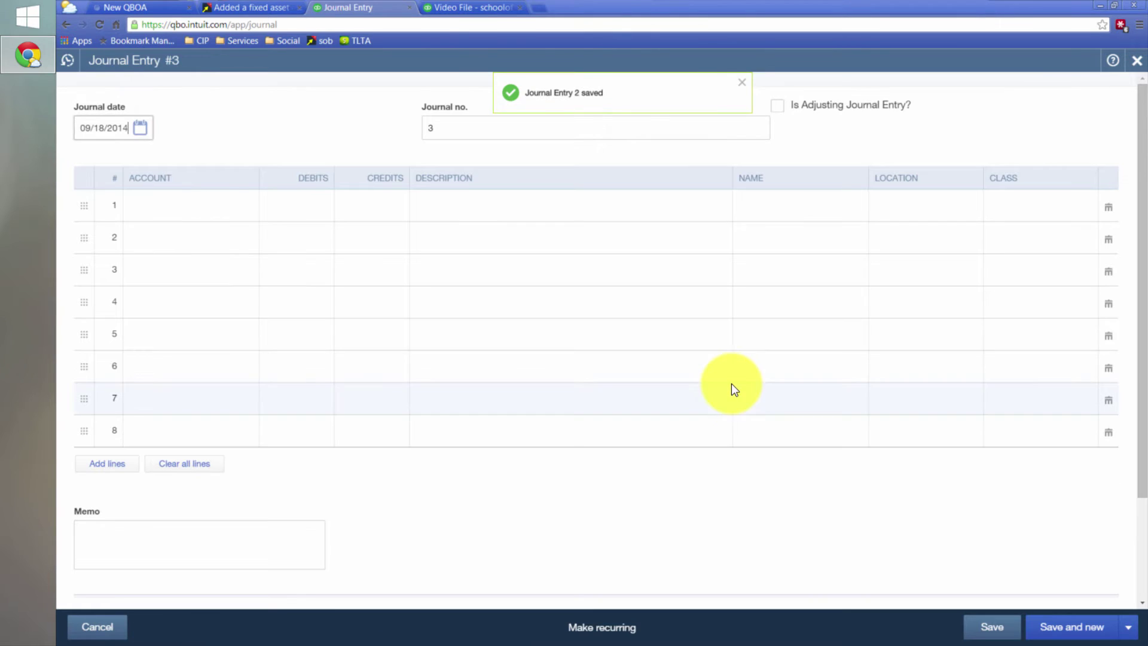
{"action": "left_click", "coordinate": [501, 3]}
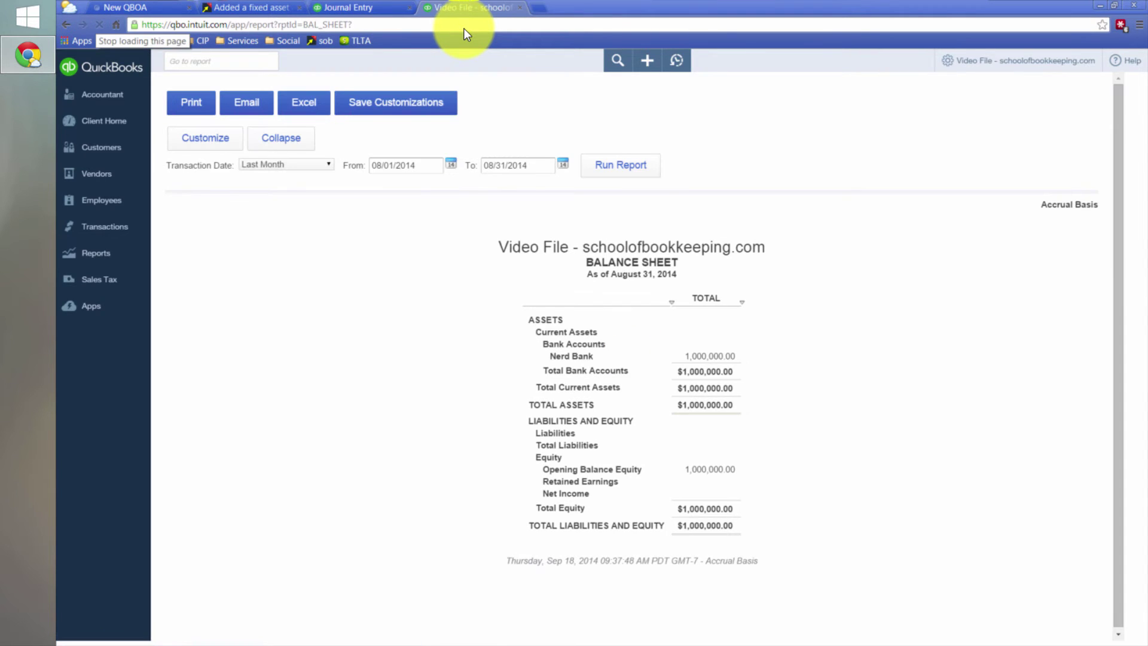
- Rerun the Balance Sheet with the transaction date range set to All Dates
{"action": "left_click", "coordinate": [304, 165]}
{"action": "left_click", "coordinate": [314, 177]}
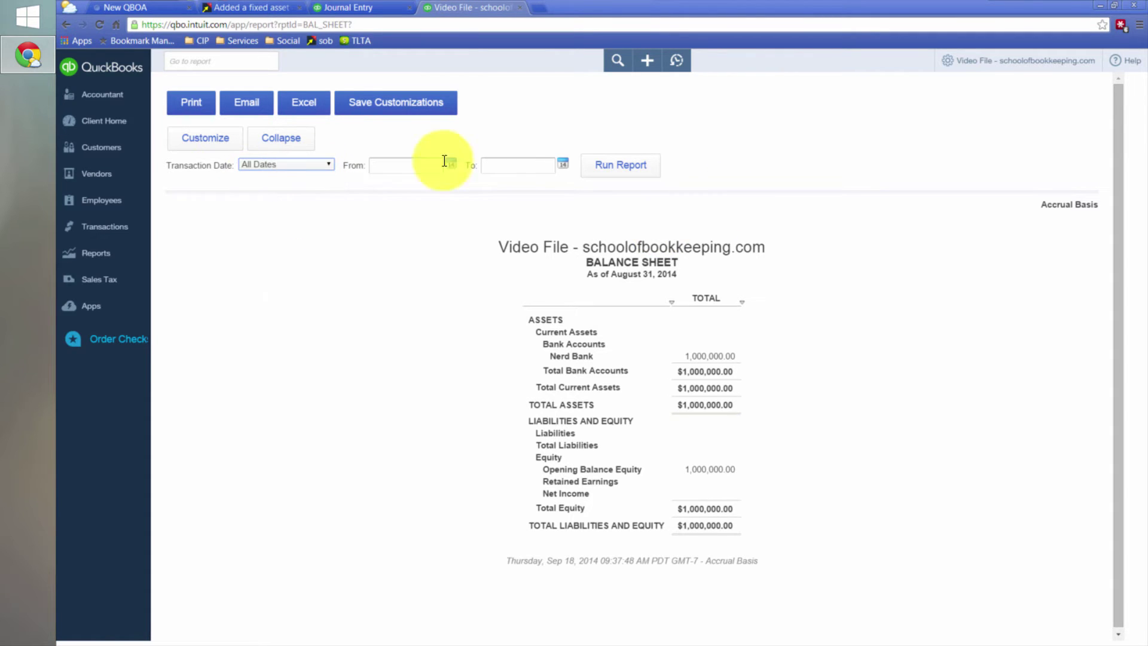
{"action": "left_click", "coordinate": [637, 174]}
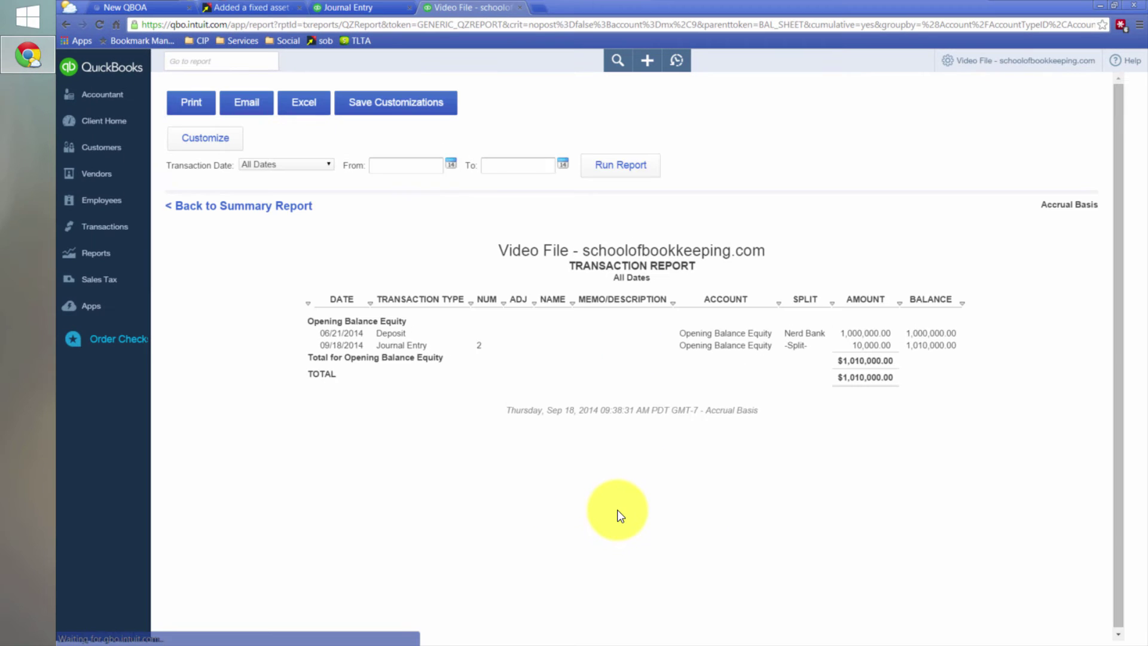
- Open the $1,000,000 deposit and start a new account for its line
{"action": "left_click", "coordinate": [873, 335]}
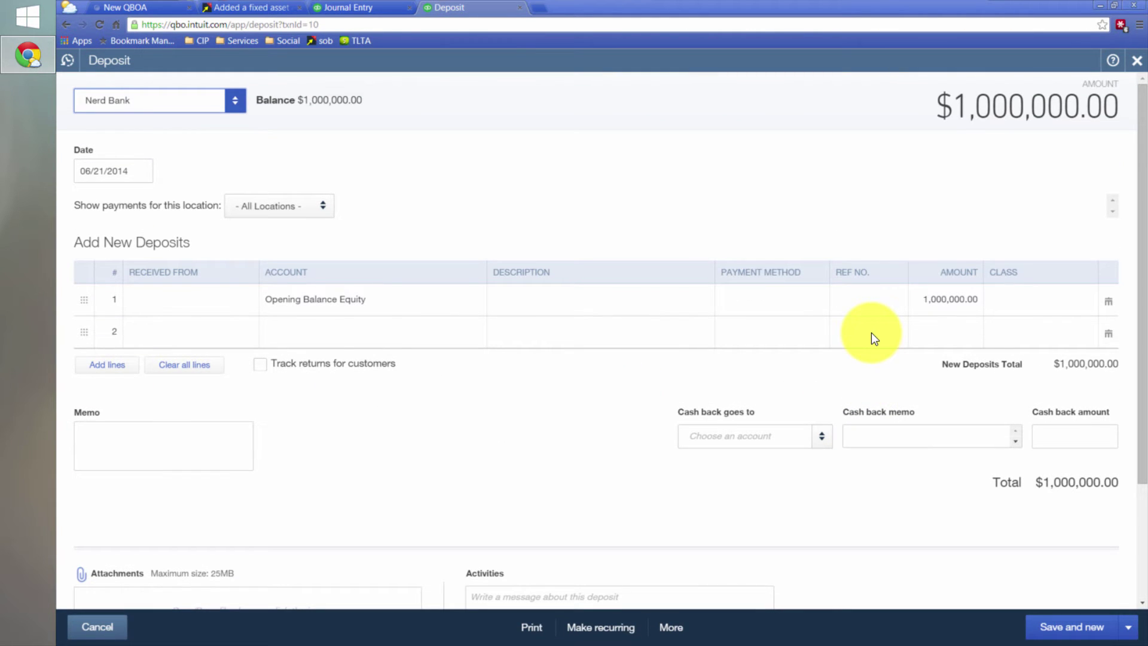
{"action": "left_click", "coordinate": [400, 299]}
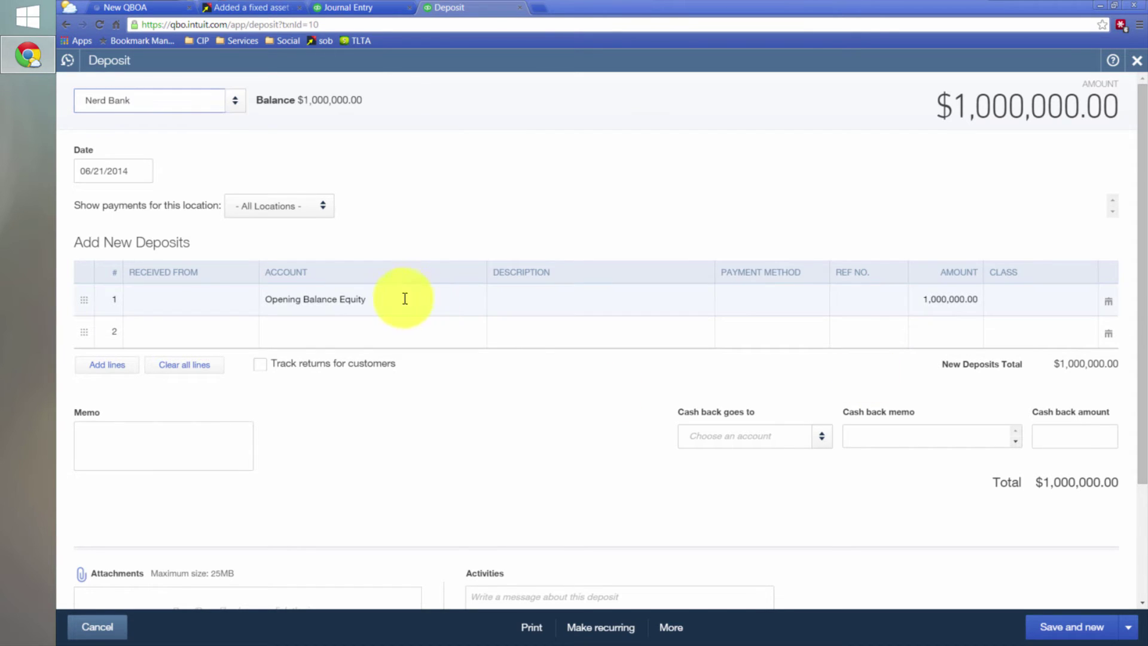
{"action": "type", "text": "Bank Account"}
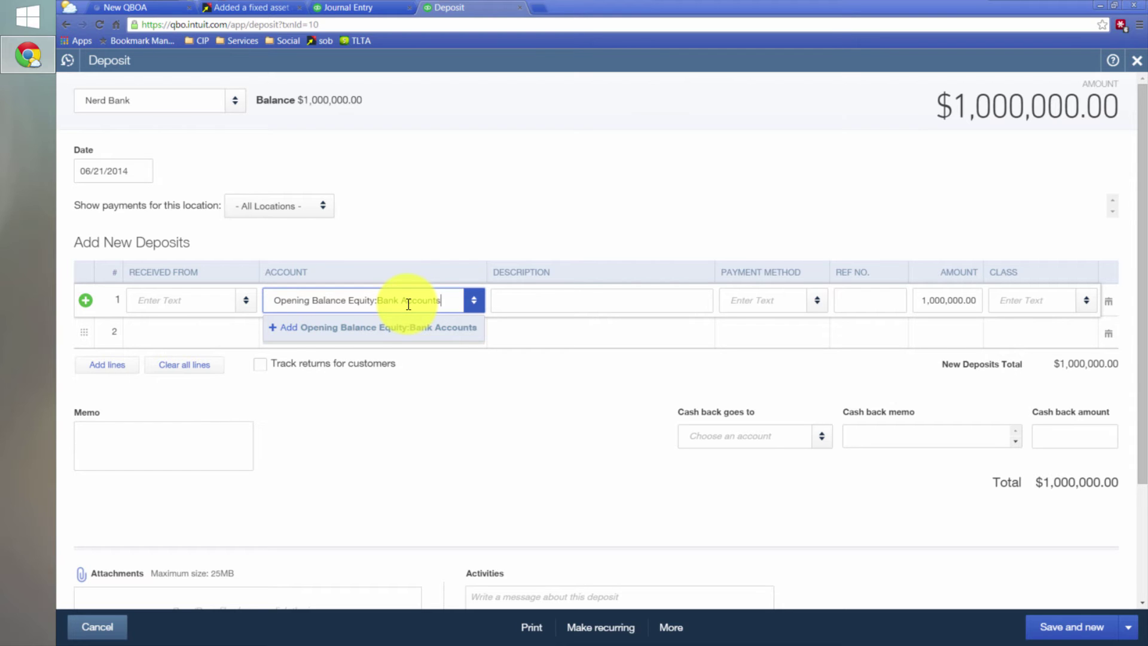
{"action": "key", "text": "Return"}
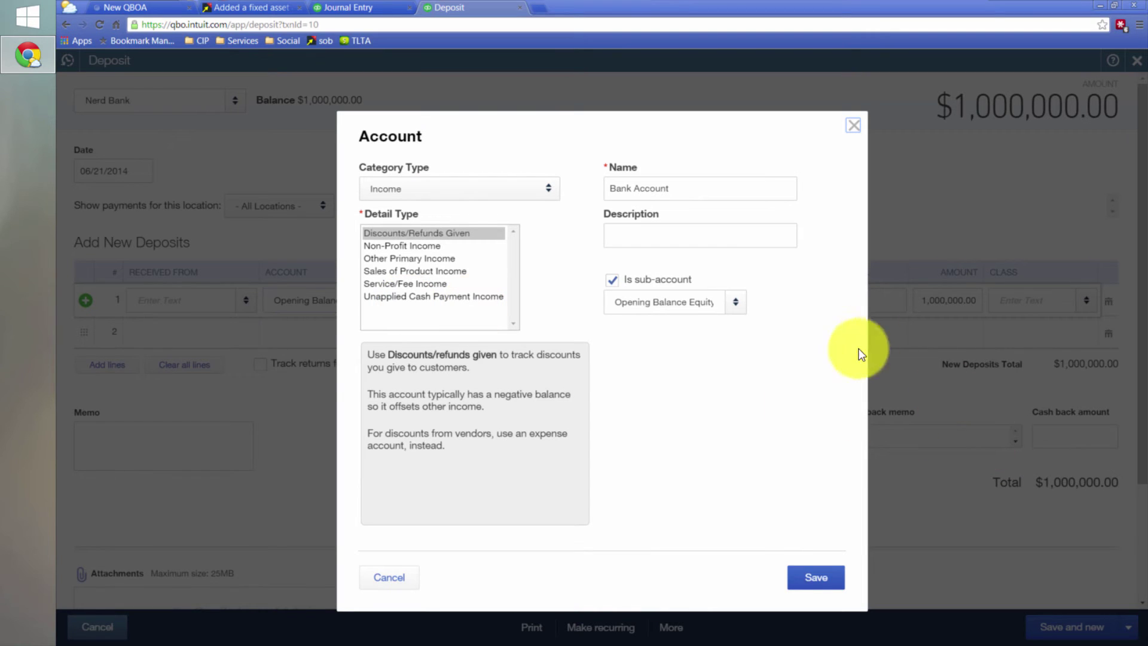
{"action": "left_click", "coordinate": [817, 578]}
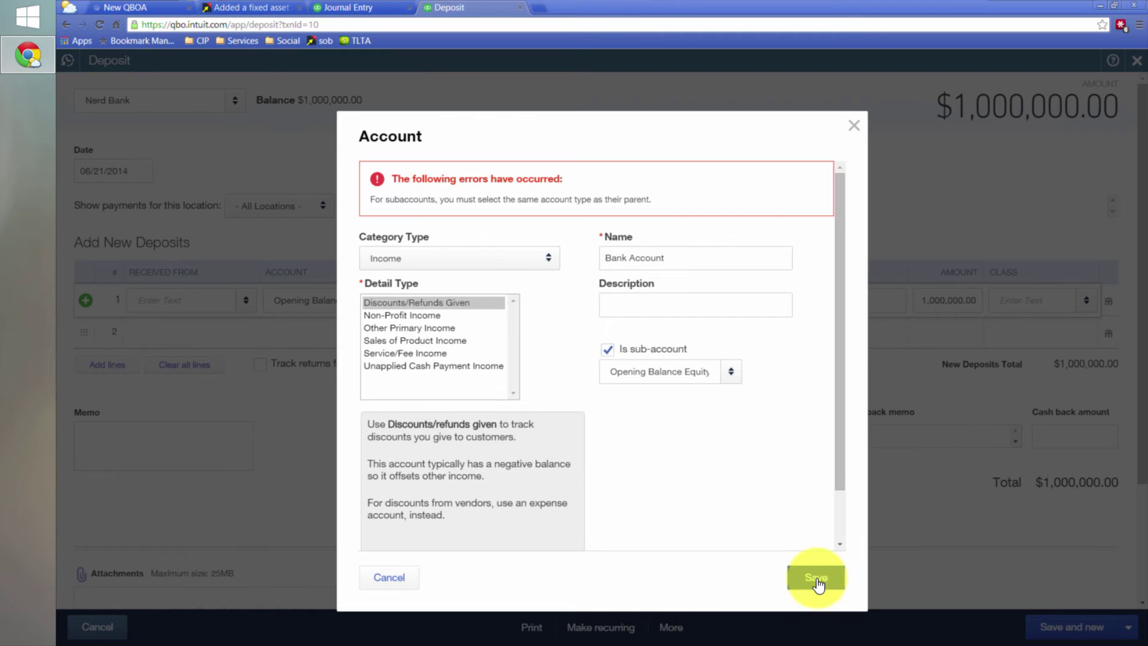
- Set the new account to Equity / Opening Balance Equity and attempt saving, hitting an error
{"action": "left_click", "coordinate": [435, 262]}
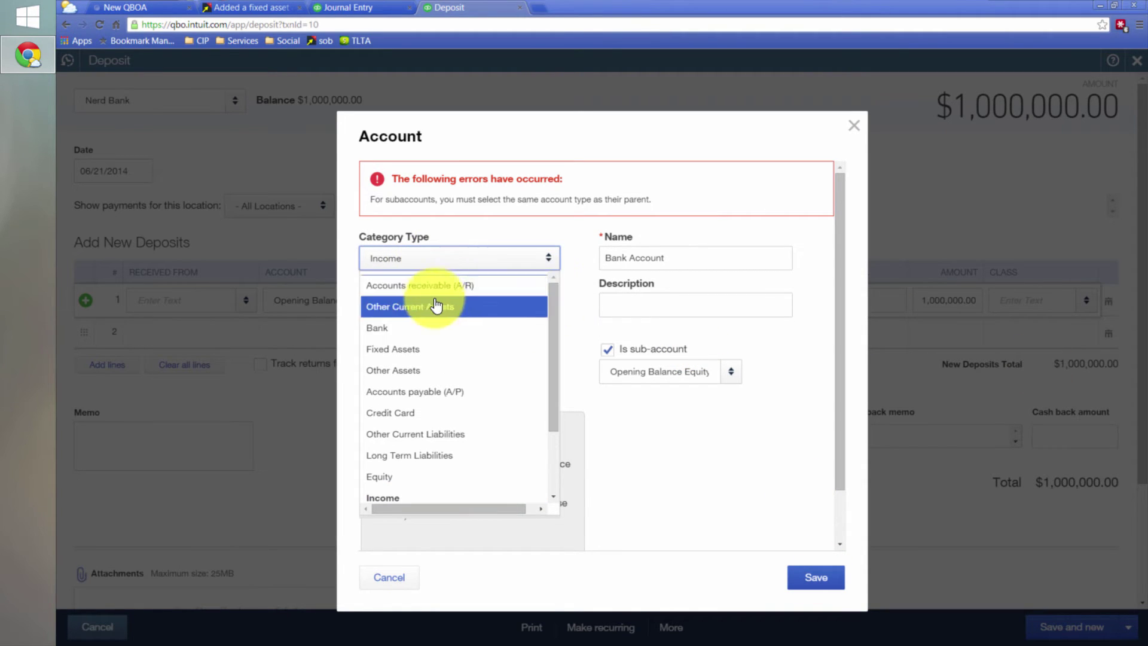
{"action": "left_click", "coordinate": [377, 328]}
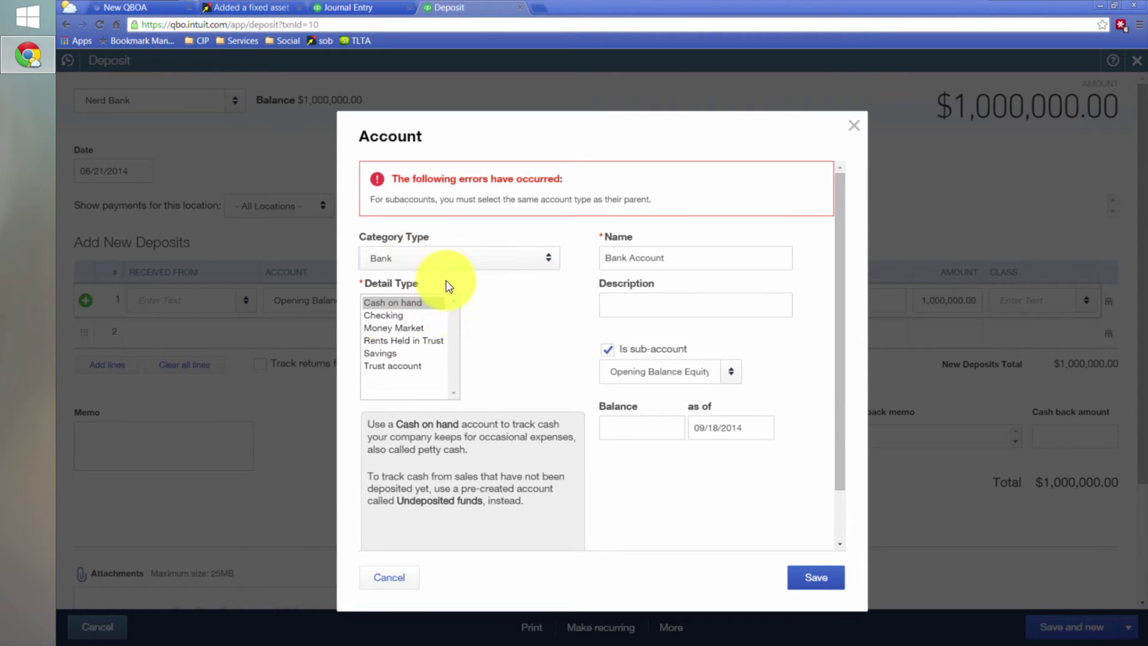
{"action": "left_click", "coordinate": [438, 267]}
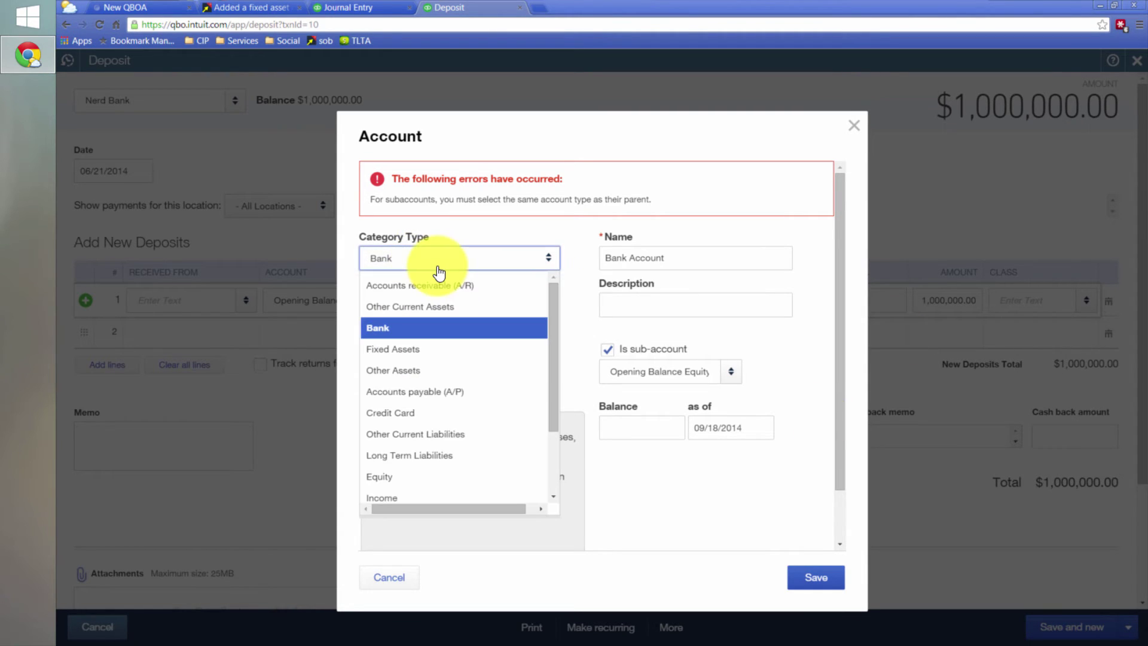
{"action": "left_click", "coordinate": [398, 477]}
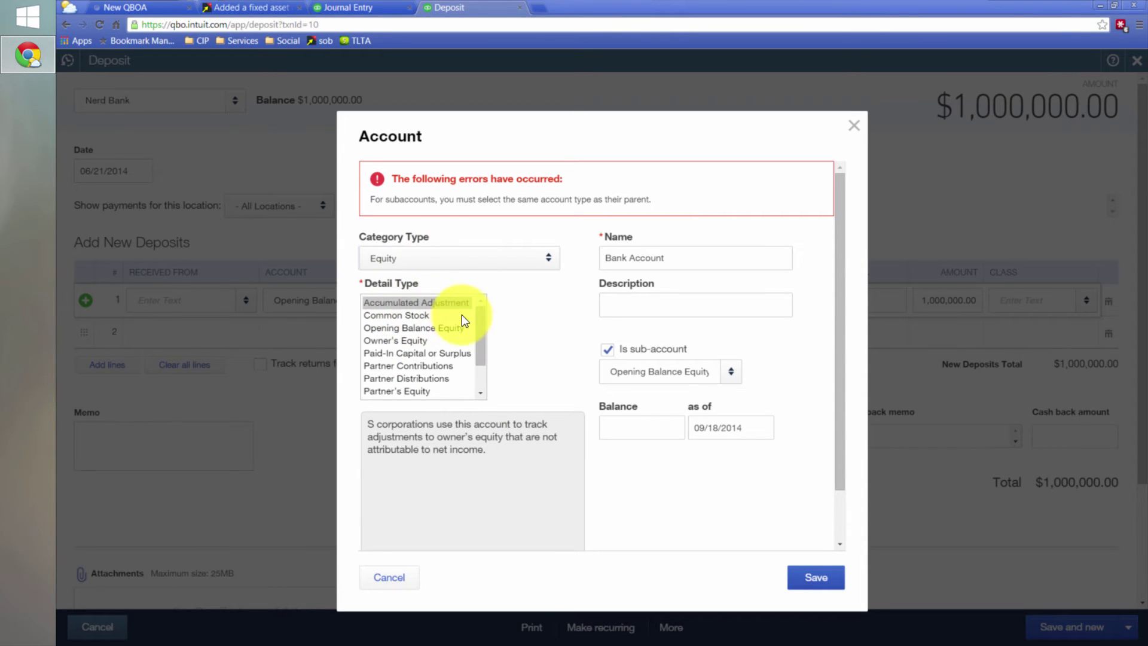
{"action": "left_click", "coordinate": [394, 328]}
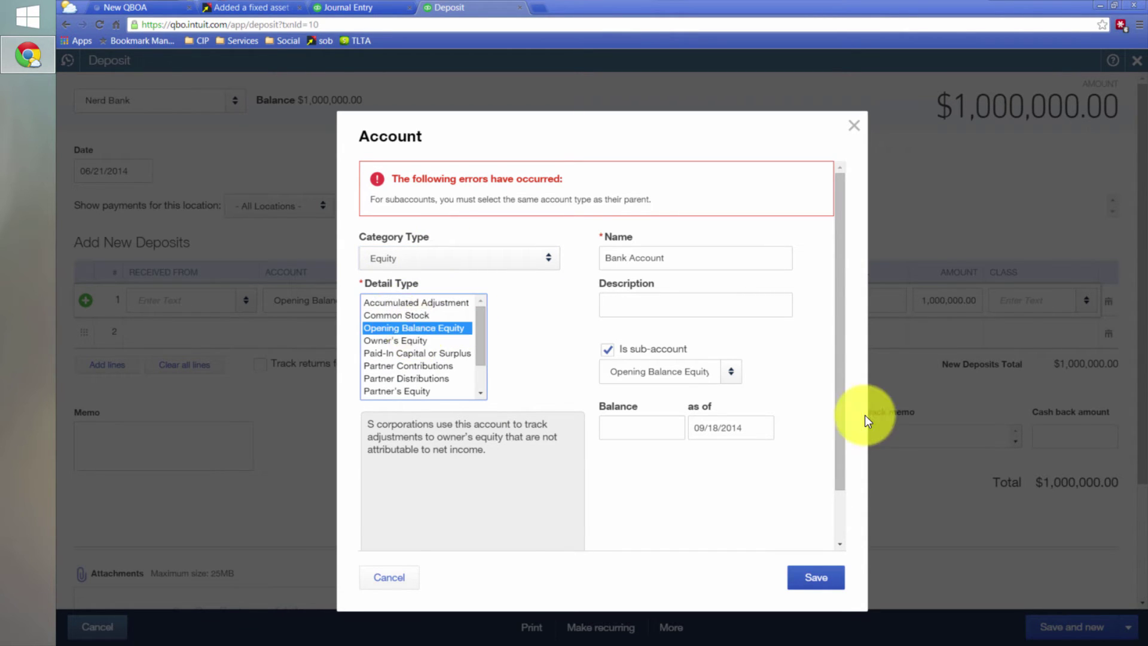
{"action": "left_click", "coordinate": [820, 577]}
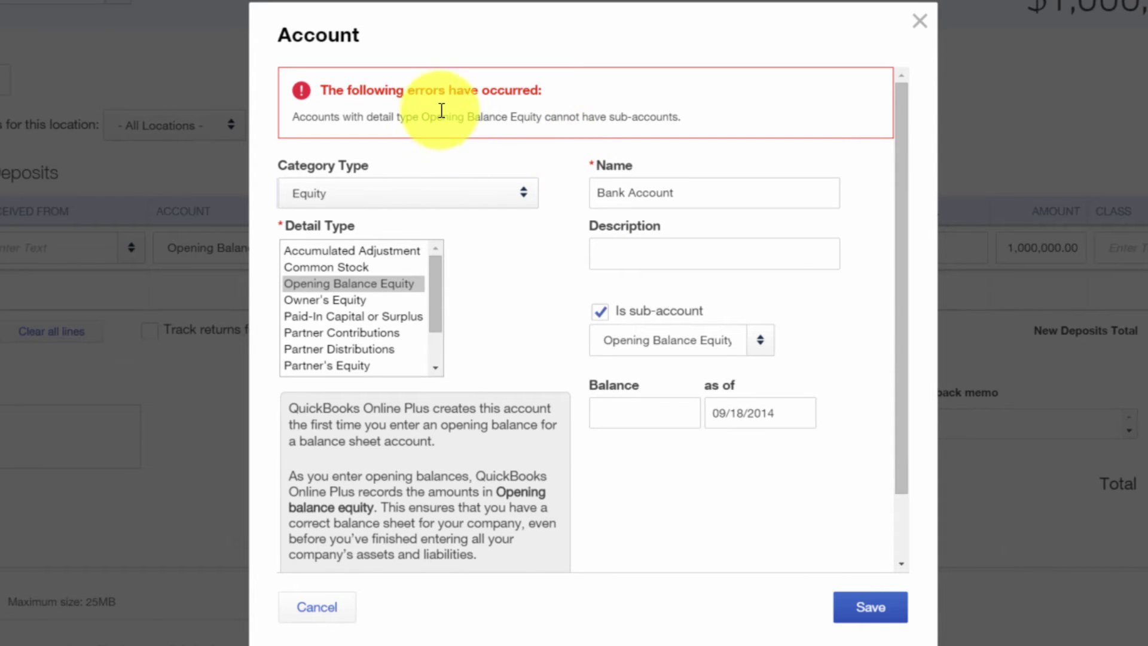
{"action": "left_click_drag", "start_coordinate": [420, 117], "coordinate": [459, 116]}
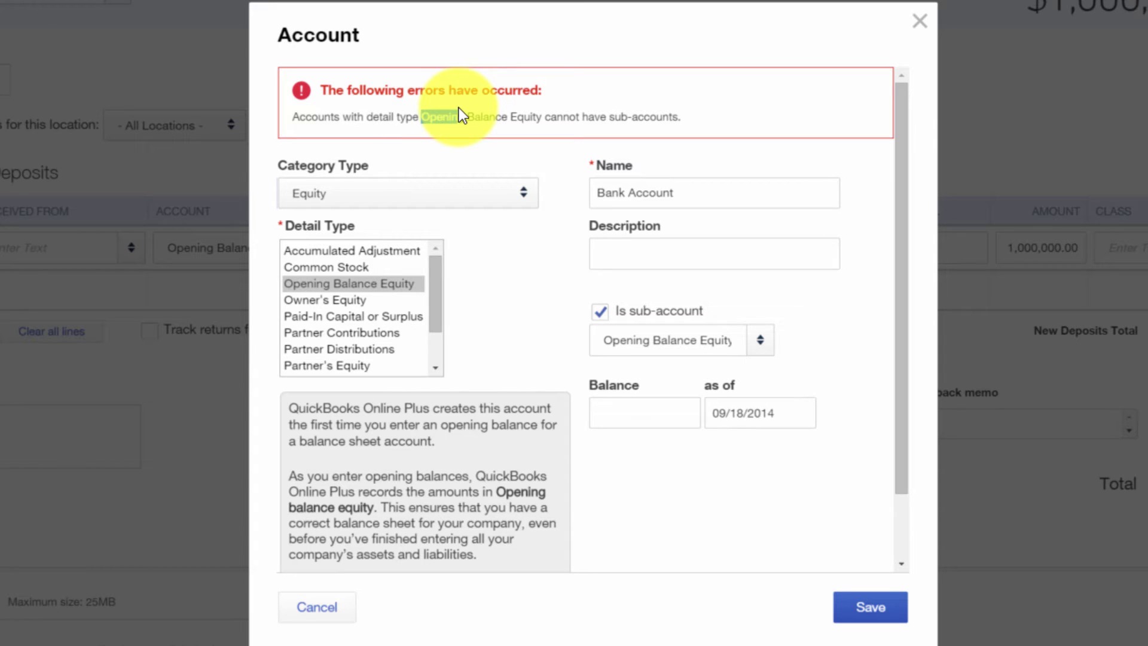
- Make it a standalone 'Opening Balance…' Partner Contributions account and save it to the deposit line
{"action": "left_click", "coordinate": [601, 313]}
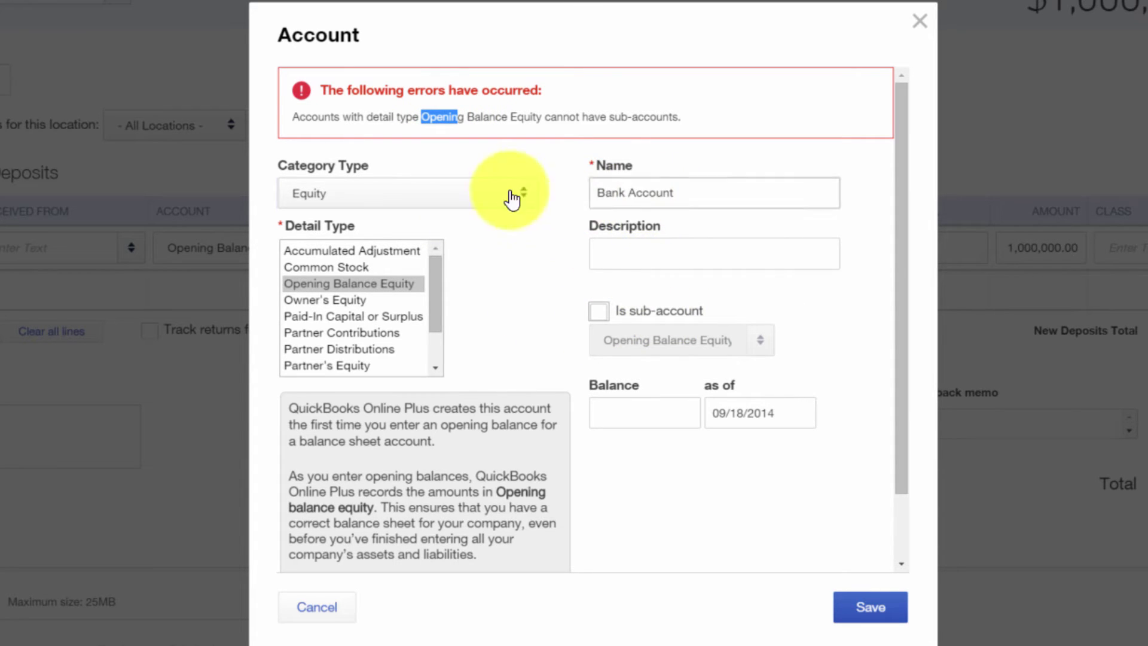
{"action": "triple_click", "coordinate": [750, 198]}
{"action": "type", "text": "Opening "}
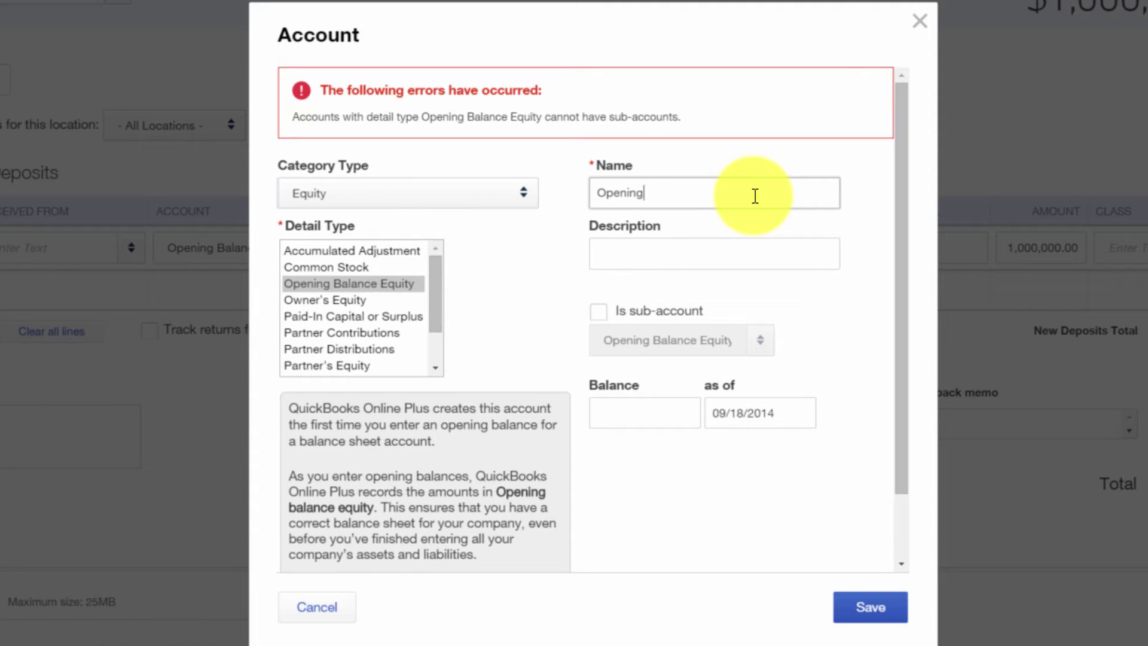
{"action": "type", "text": "Balance Bank of..."}
{"action": "left_click", "coordinate": [878, 609]}
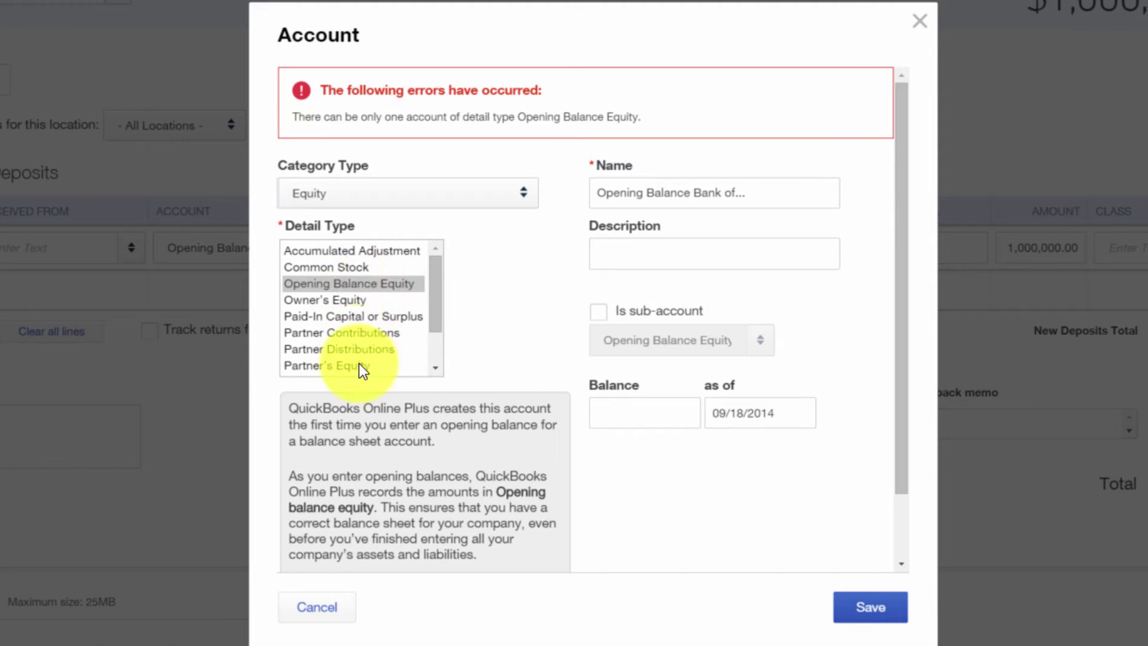
{"action": "left_click", "coordinate": [364, 332]}
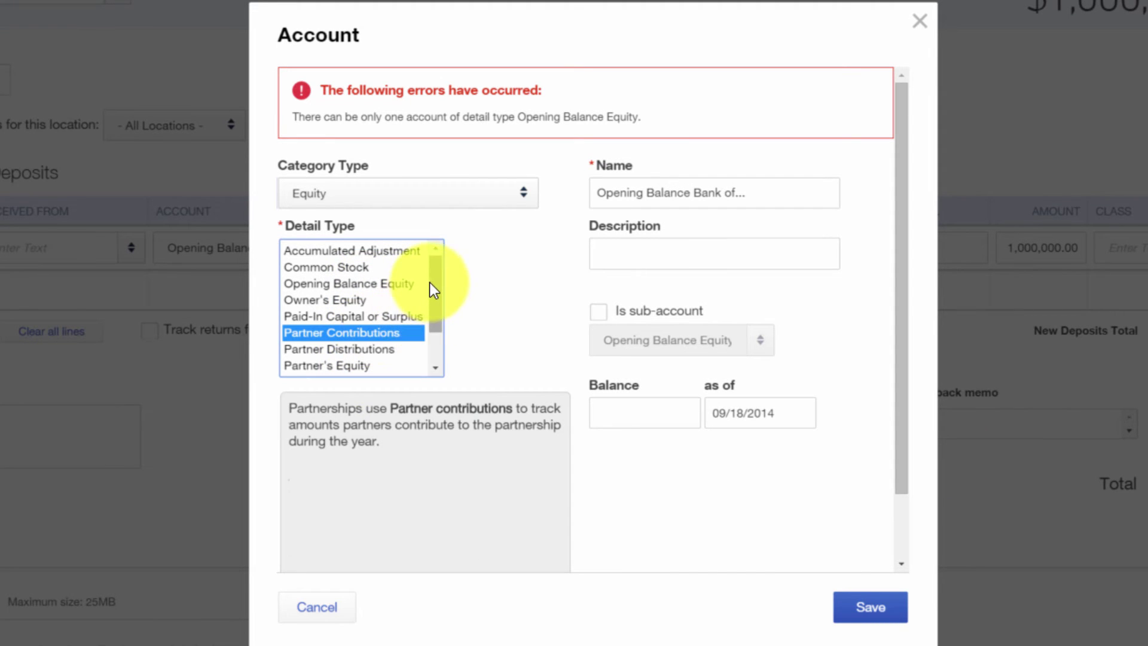
{"action": "left_click_drag", "start_coordinate": [434, 288], "coordinate": [430, 327]}
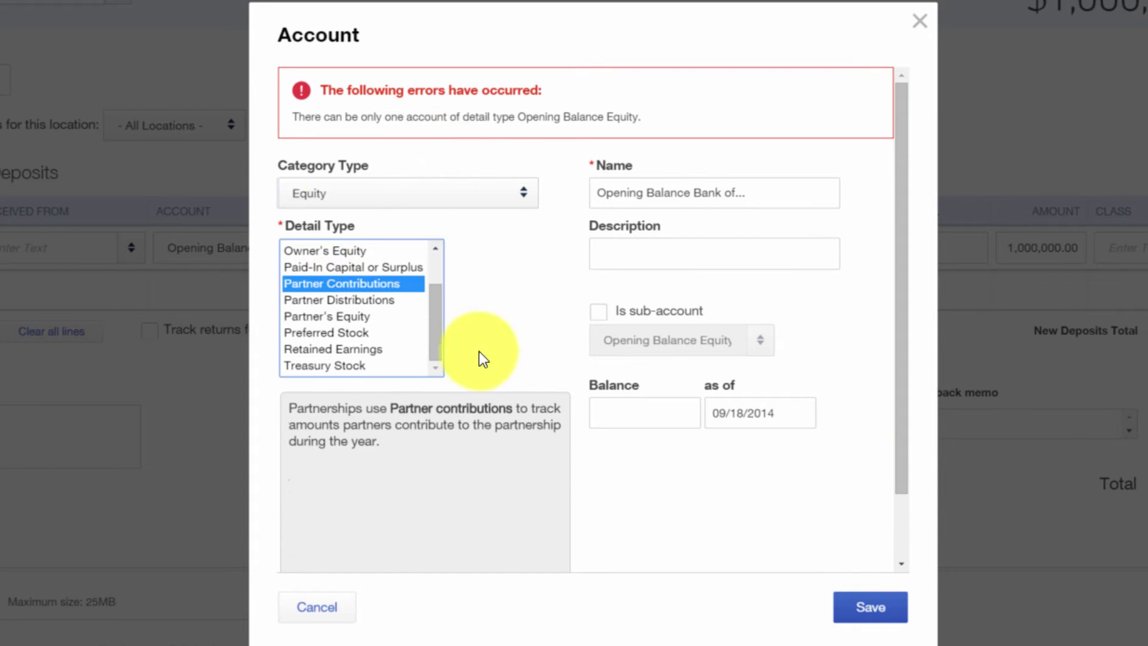
{"action": "left_click", "coordinate": [882, 609]}
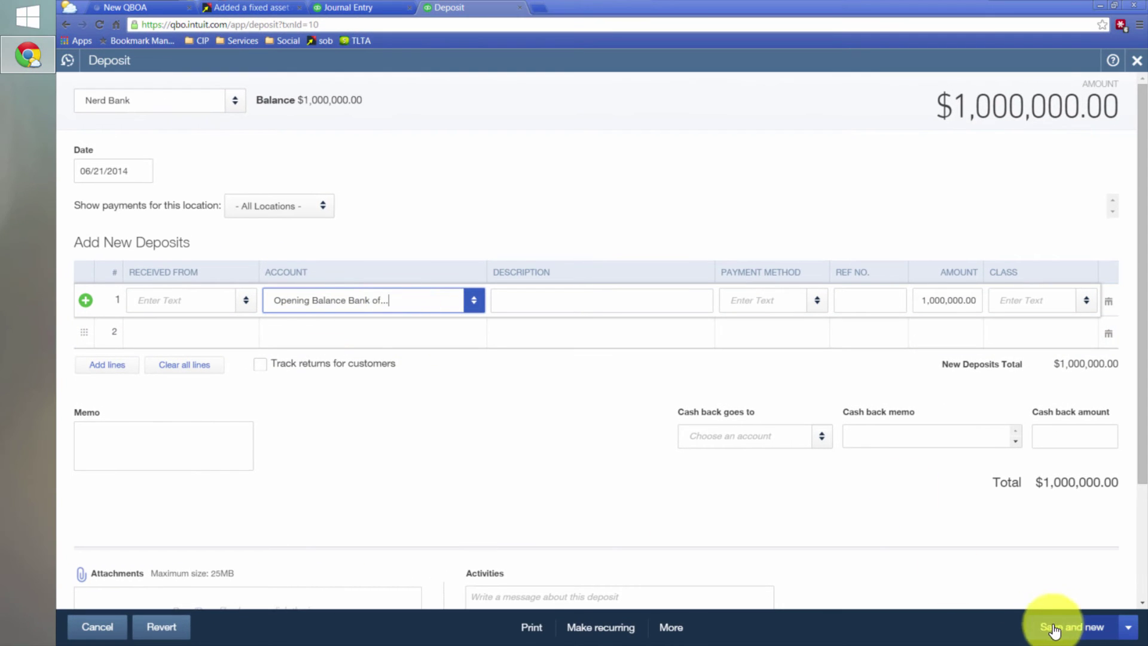
- Save the $1,000,000 deposit despite missing classes and close the blank journal entry
{"action": "left_click", "coordinate": [1072, 627]}
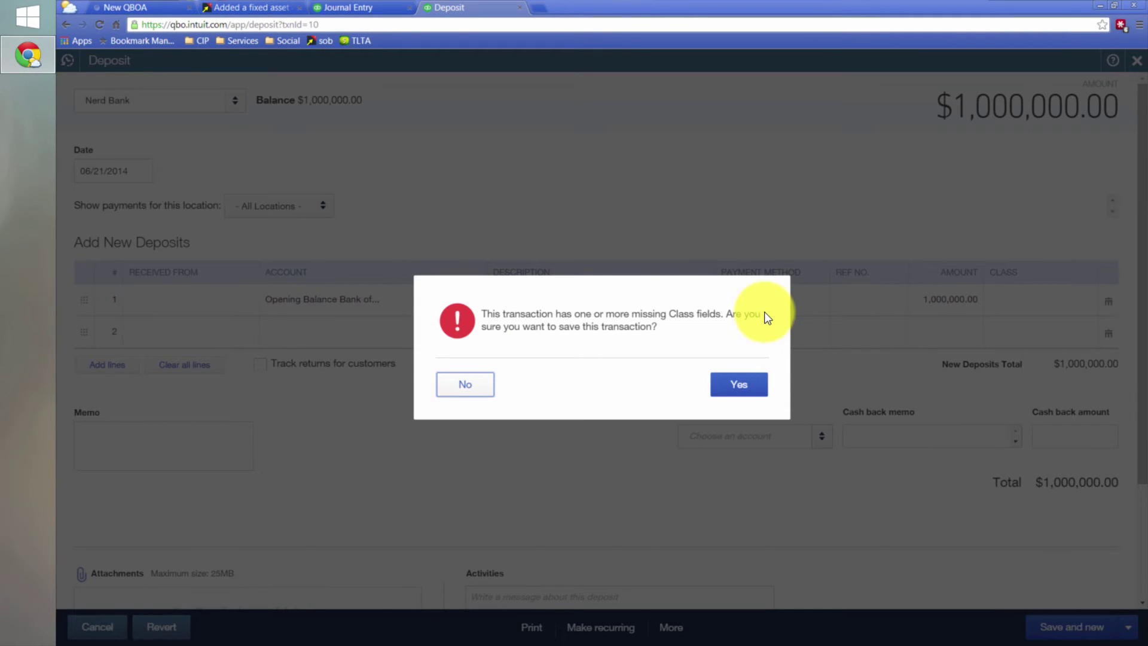
{"action": "left_click", "coordinate": [741, 387]}
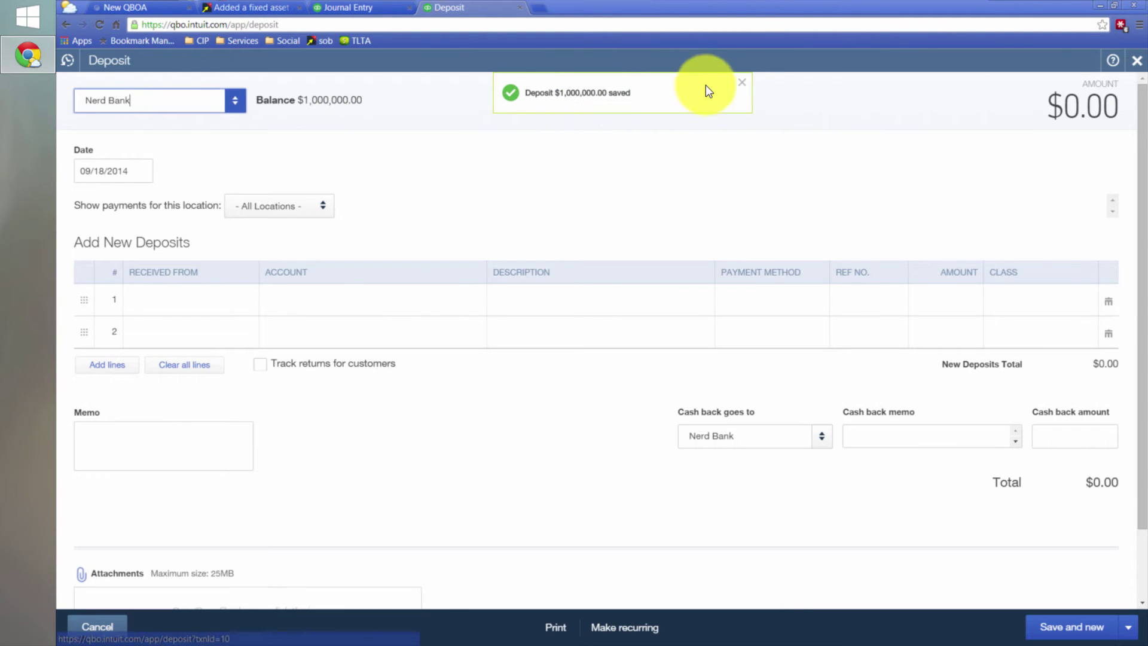
{"action": "left_click", "coordinate": [373, 3]}
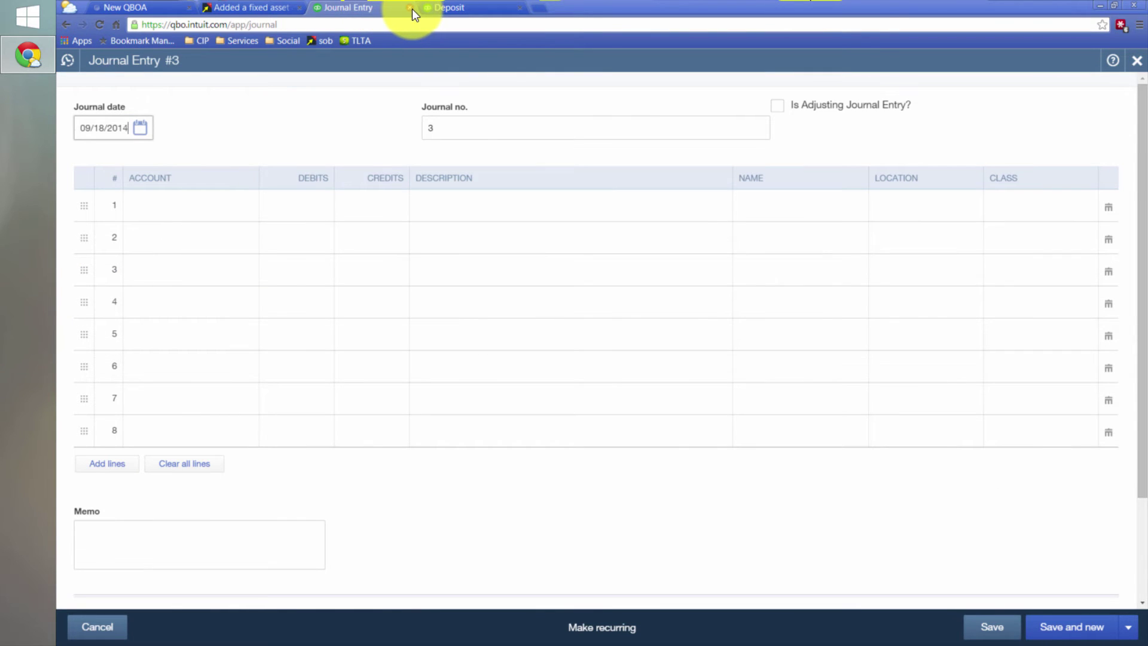
{"action": "left_click", "coordinate": [410, 8]}
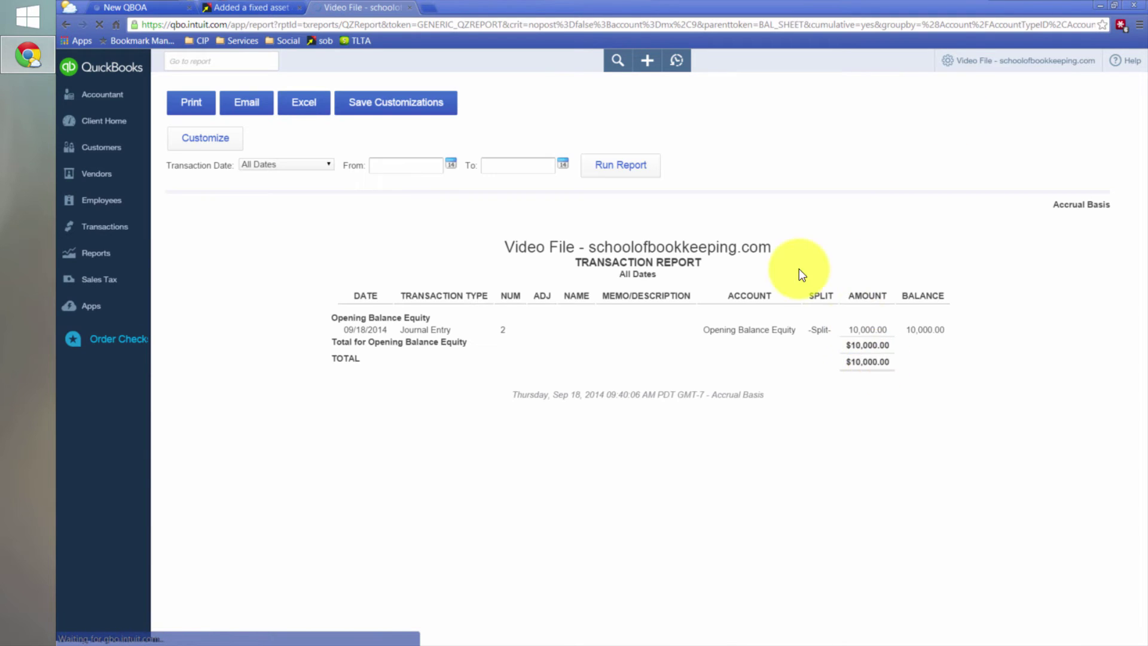
- Move the 10,000.00 credit to a new Furniture & Fixtures account 'Opening Balance Fixed Assets' and resave
{"action": "left_click", "coordinate": [862, 335]}
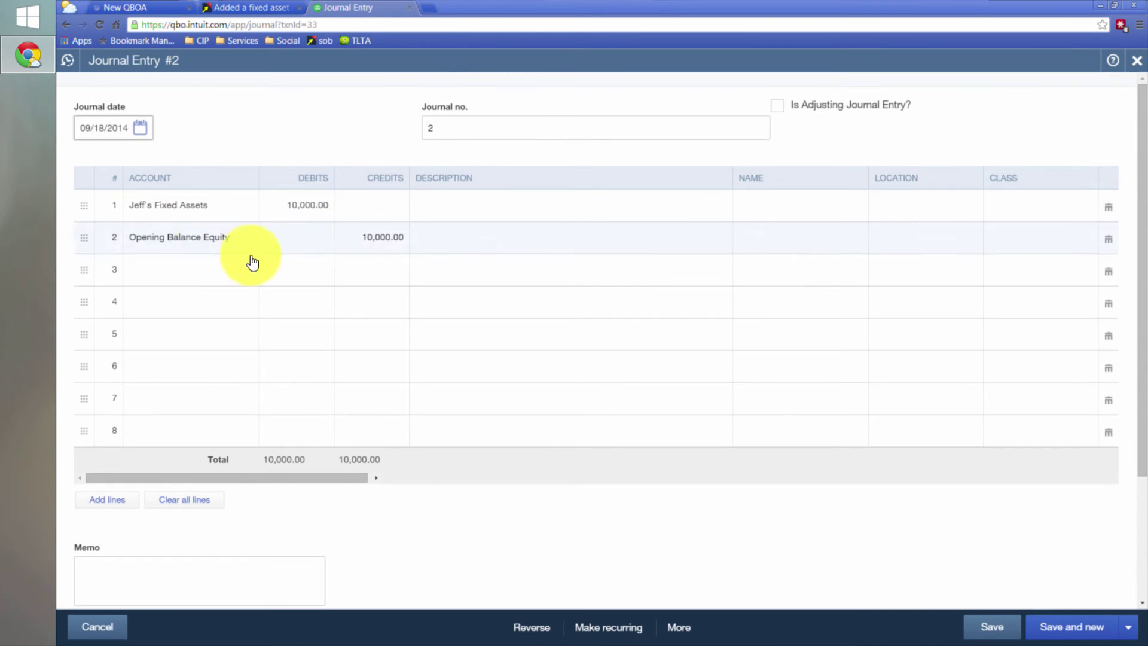
{"action": "left_click", "coordinate": [230, 238]}
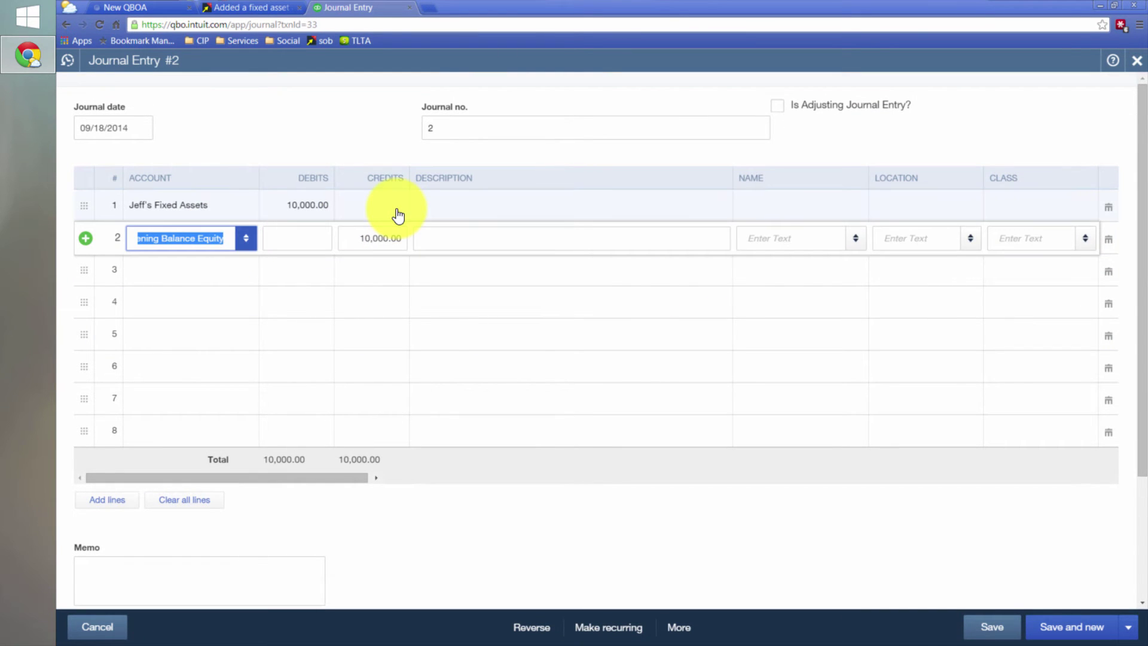
{"action": "type", "text": "Opening"}
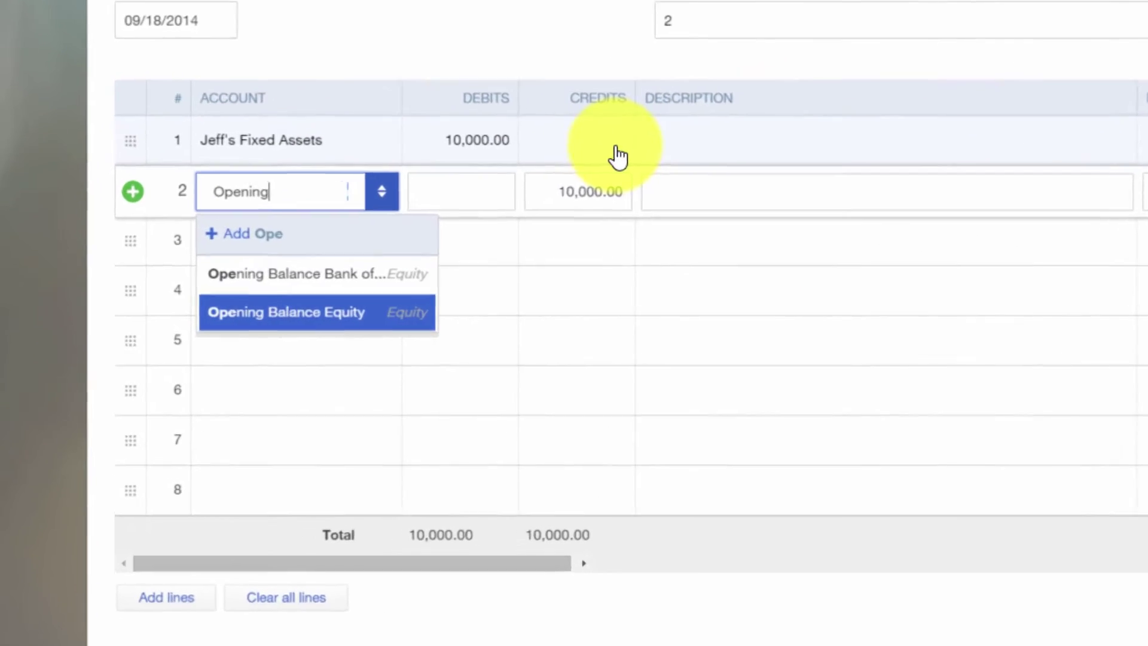
{"action": "type", "text": " Balance "}
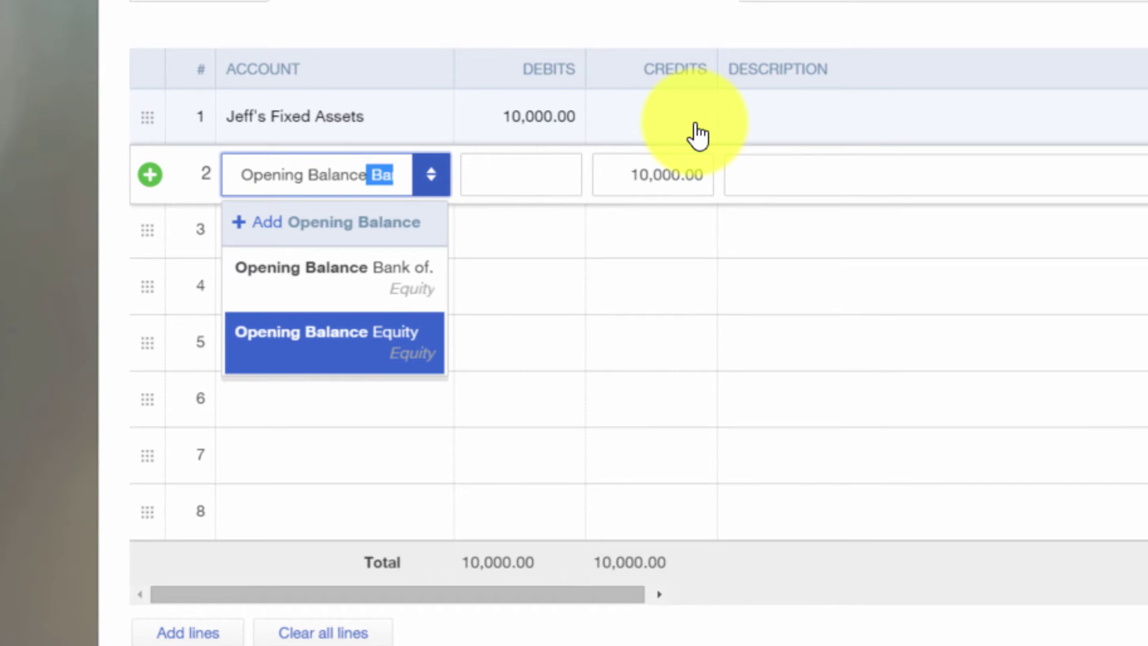
{"action": "type", "text": "Fixed A"}
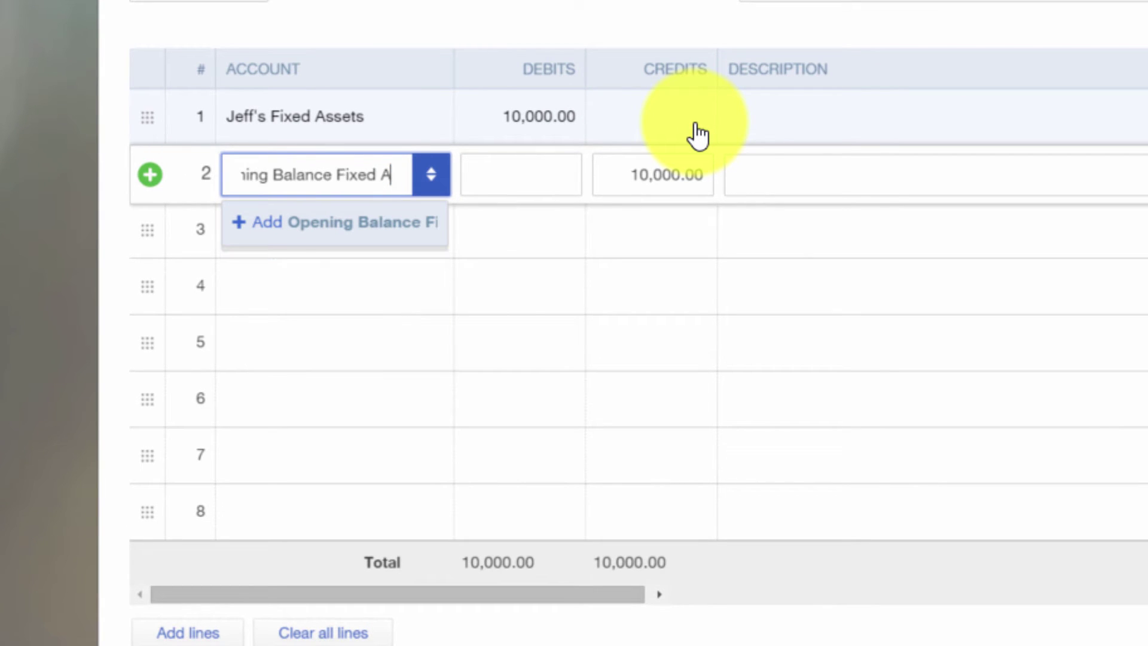
{"action": "type", "text": "ssets"}
{"action": "key", "text": "Return"}
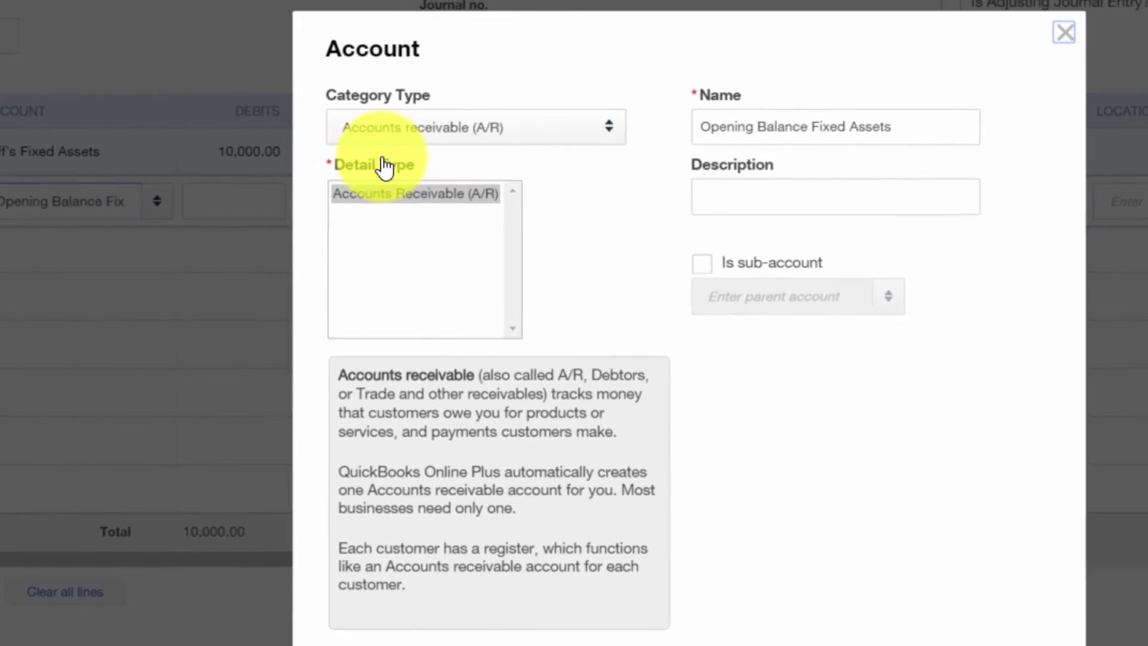
{"action": "left_click", "coordinate": [367, 139]}
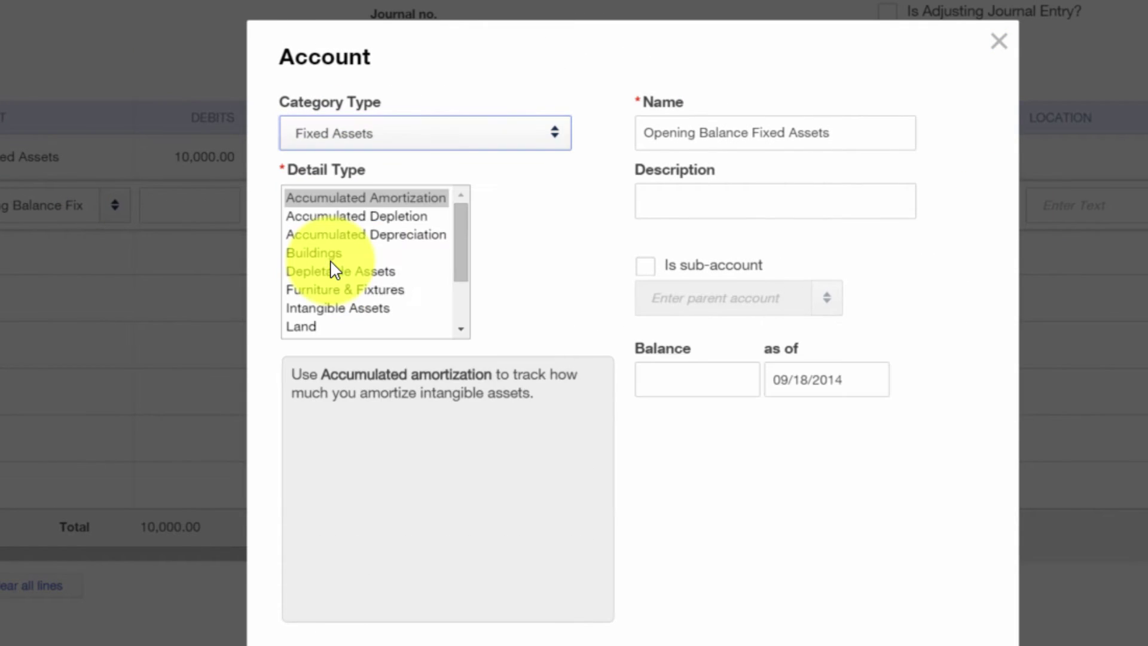
{"action": "left_click", "coordinate": [332, 289]}
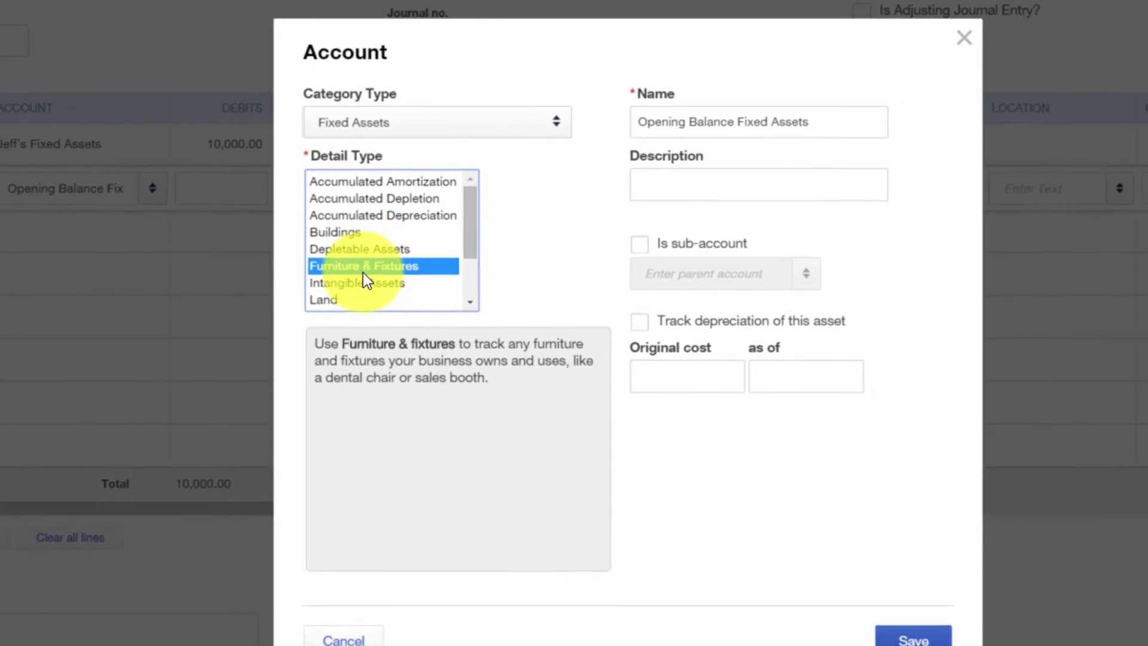
{"action": "left_click", "coordinate": [897, 597]}
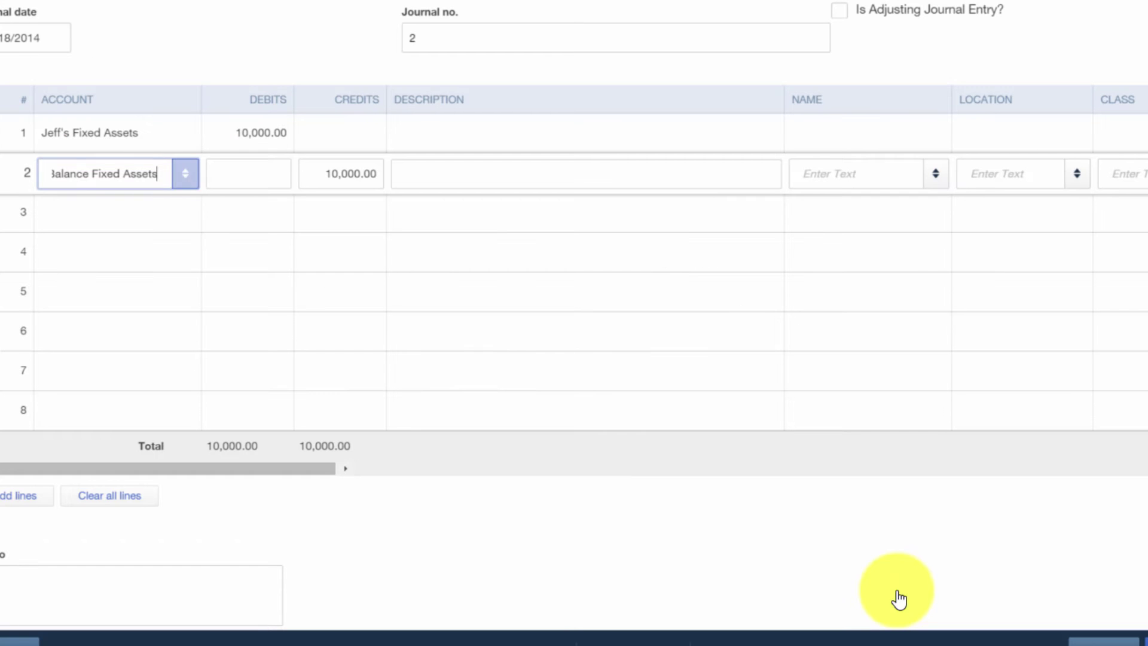
{"action": "left_click", "coordinate": [1110, 638]}
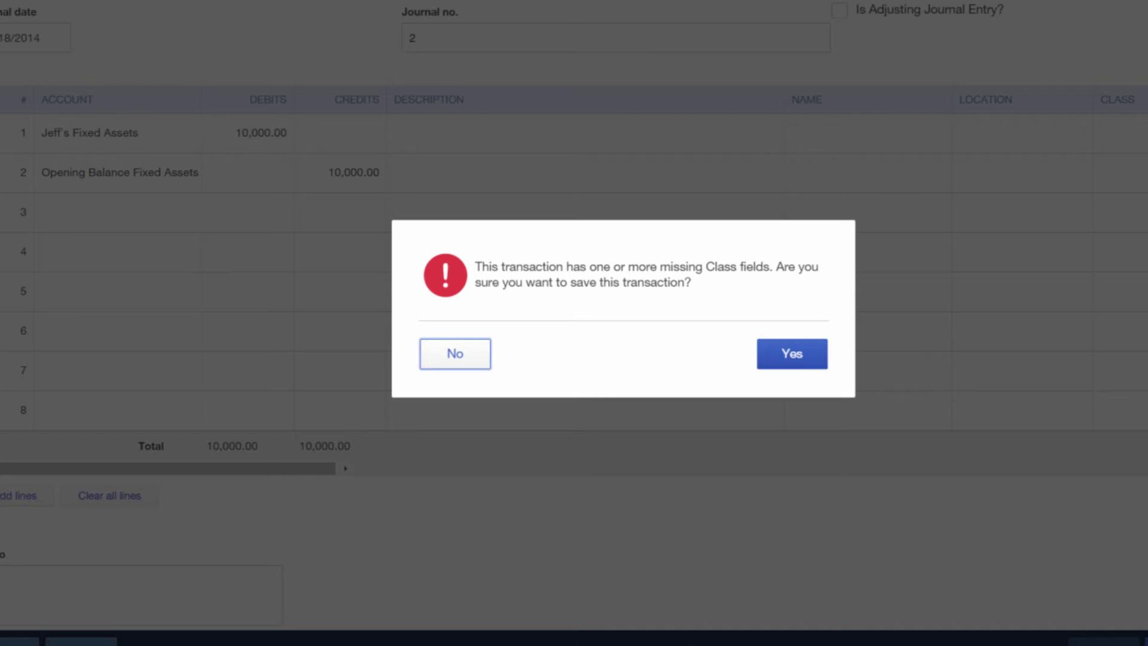
{"action": "left_click", "coordinate": [804, 356]}
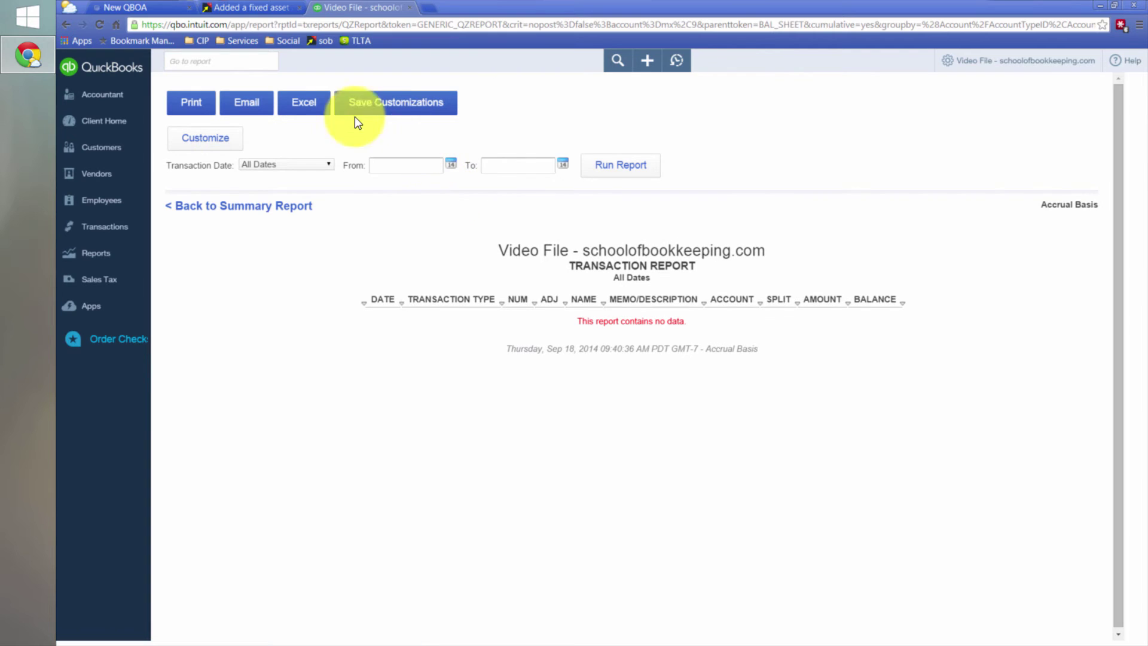
- Go back from the empty transaction report to the all-dates Balance Sheet summary
{"action": "left_click", "coordinate": [245, 207]}
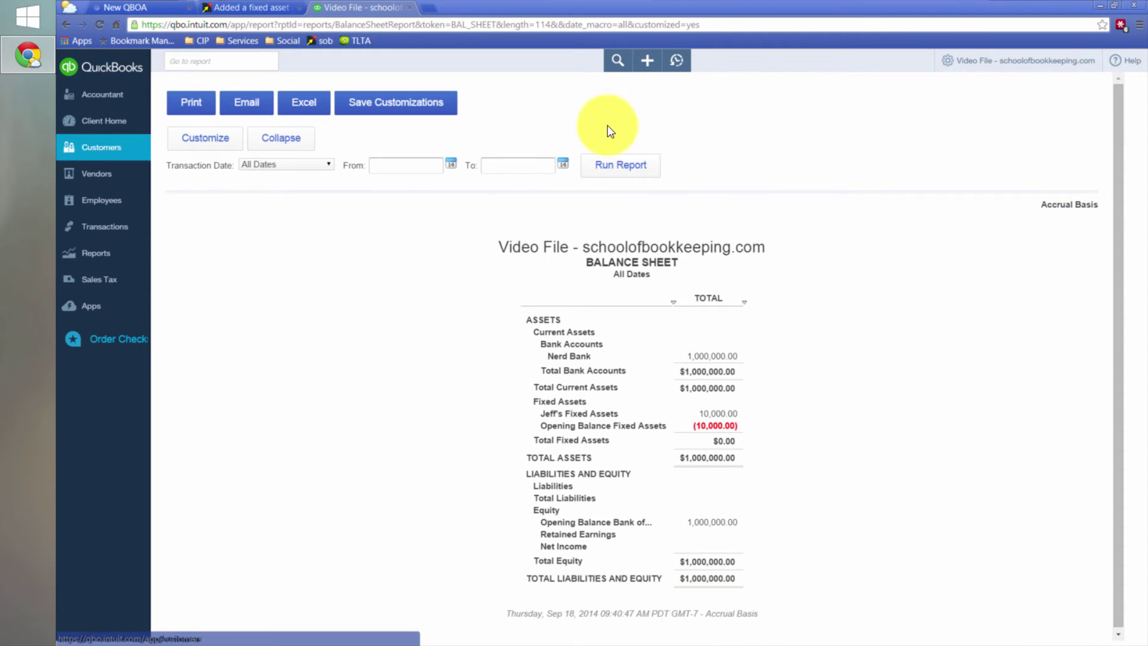
- In the Chart of Accounts, change Opening Balance Fixed Assets to category Equity, detail type Owner's Equity
{"action": "left_click", "coordinate": [647, 60]}
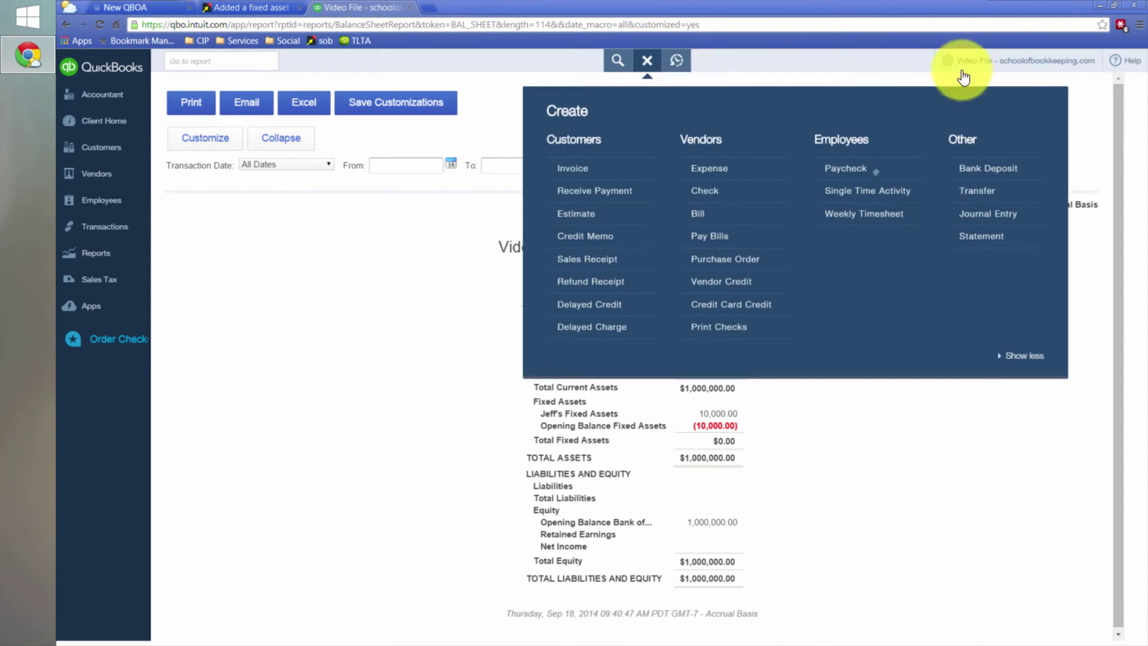
{"action": "left_click", "coordinate": [970, 62]}
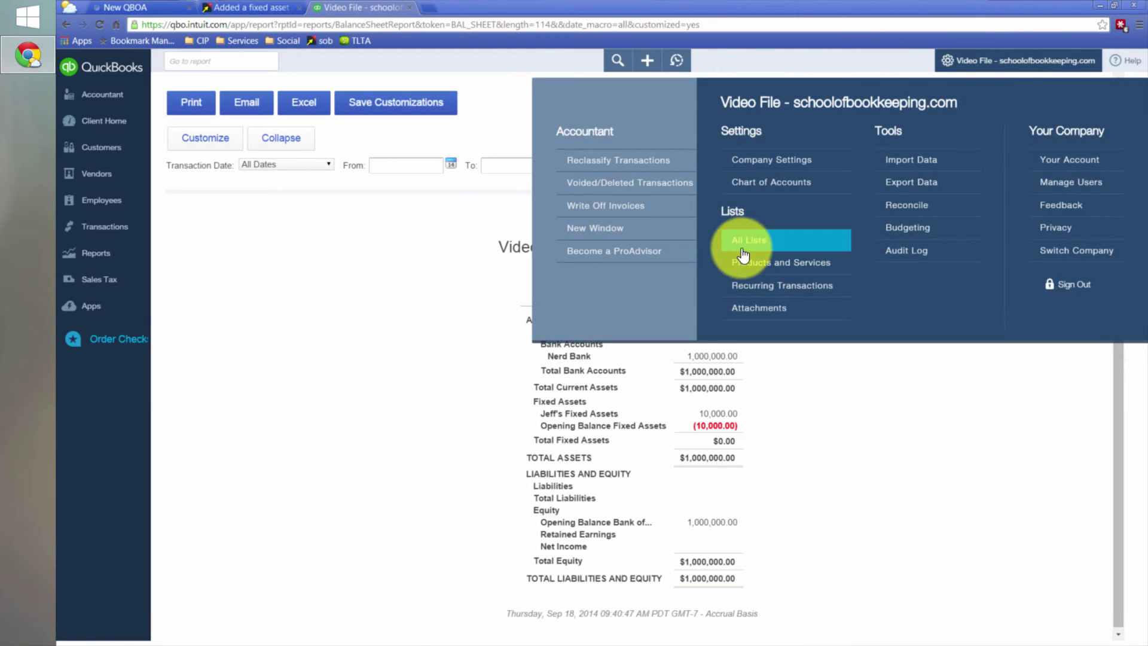
{"action": "left_click", "coordinate": [772, 181]}
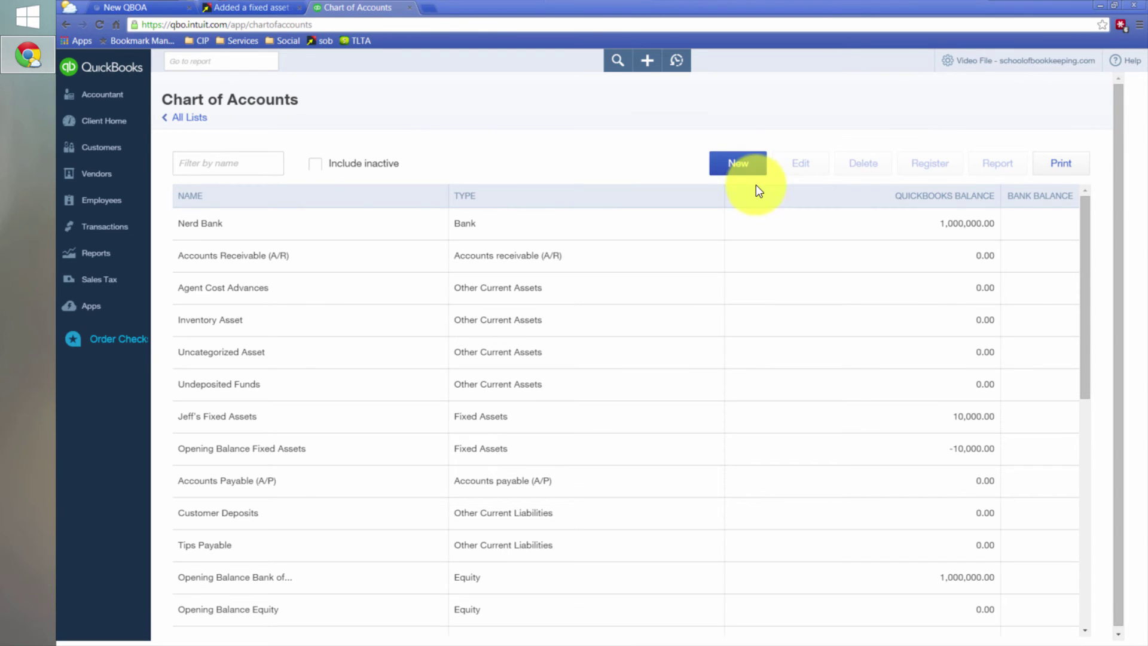
{"action": "left_click", "coordinate": [241, 453]}
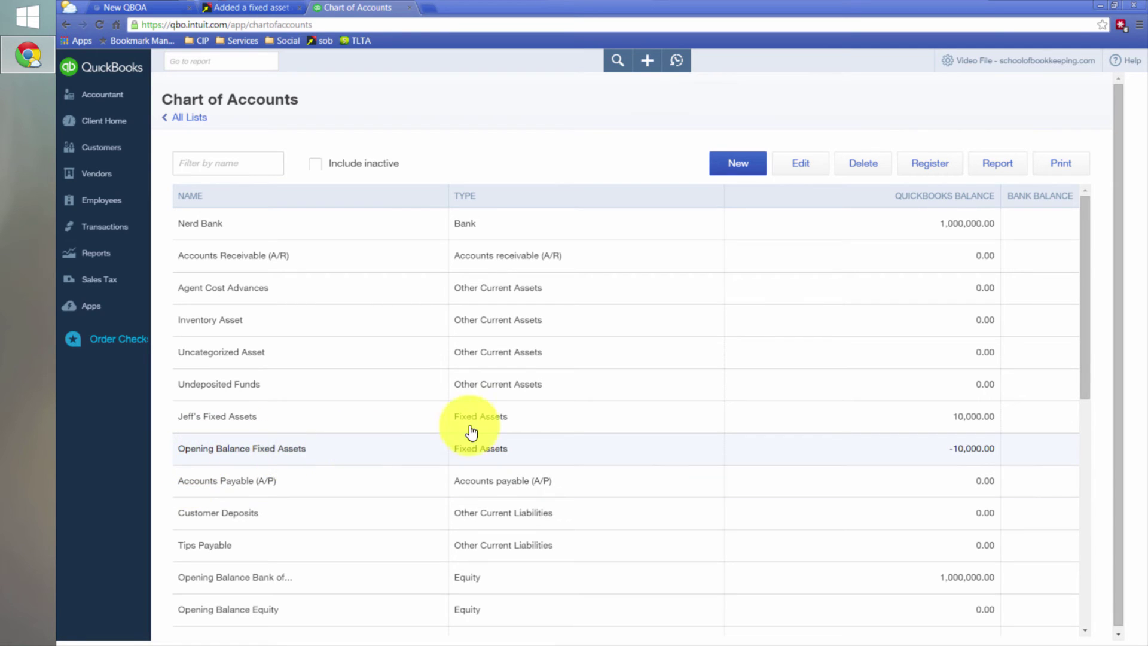
{"action": "left_click", "coordinate": [803, 166]}
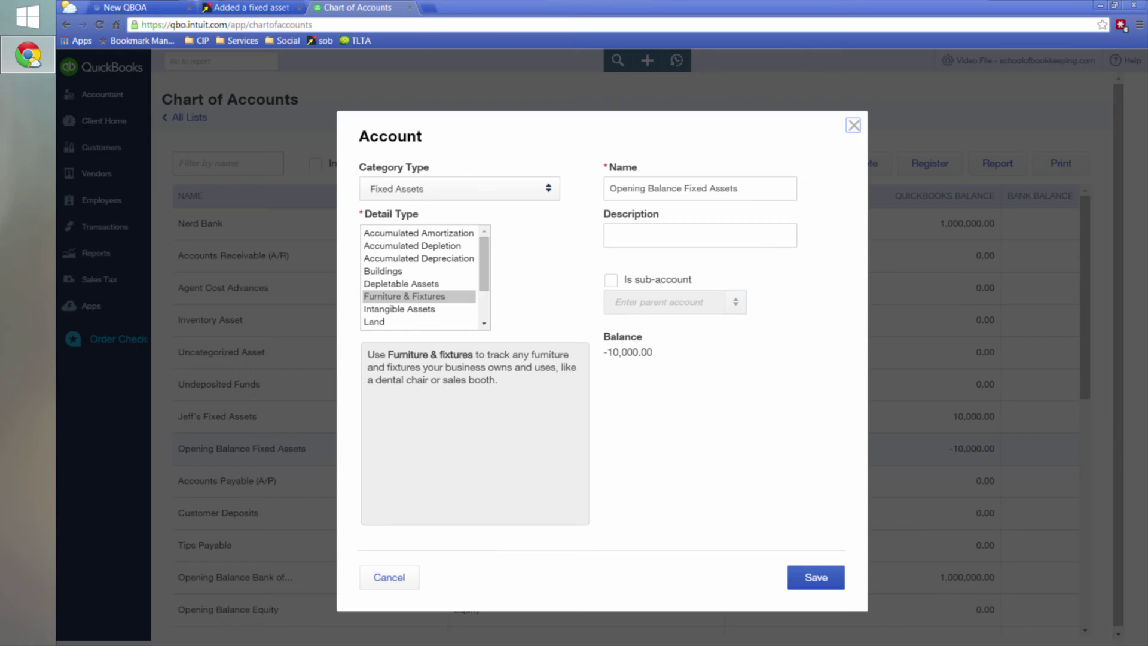
{"action": "left_click", "coordinate": [508, 186]}
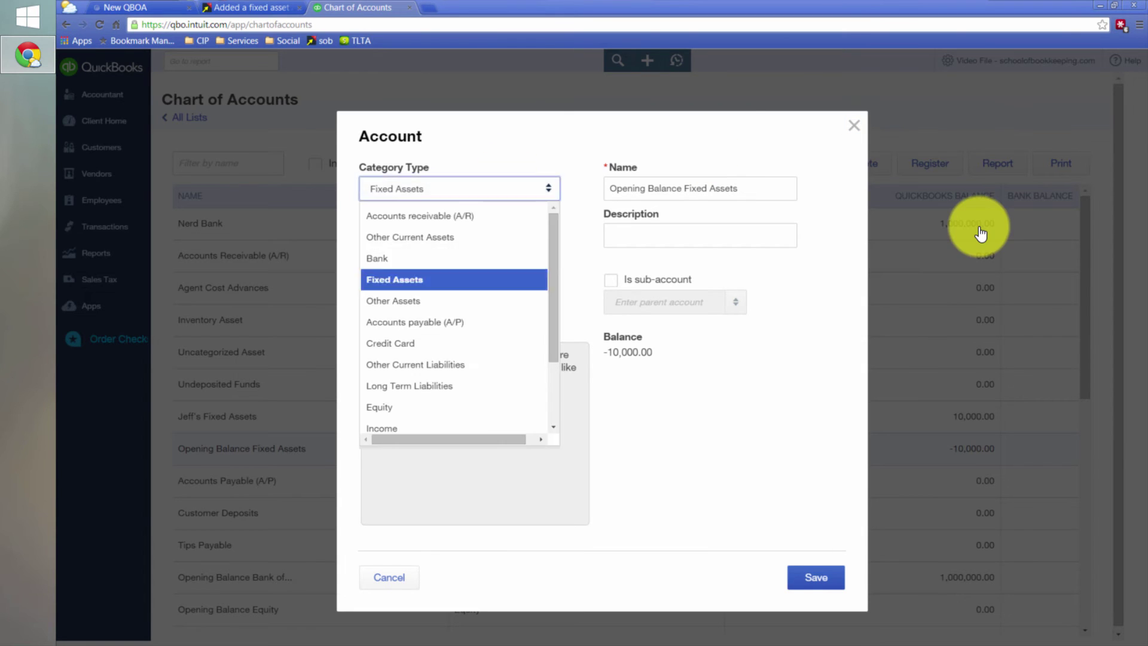
{"action": "left_click", "coordinate": [383, 407]}
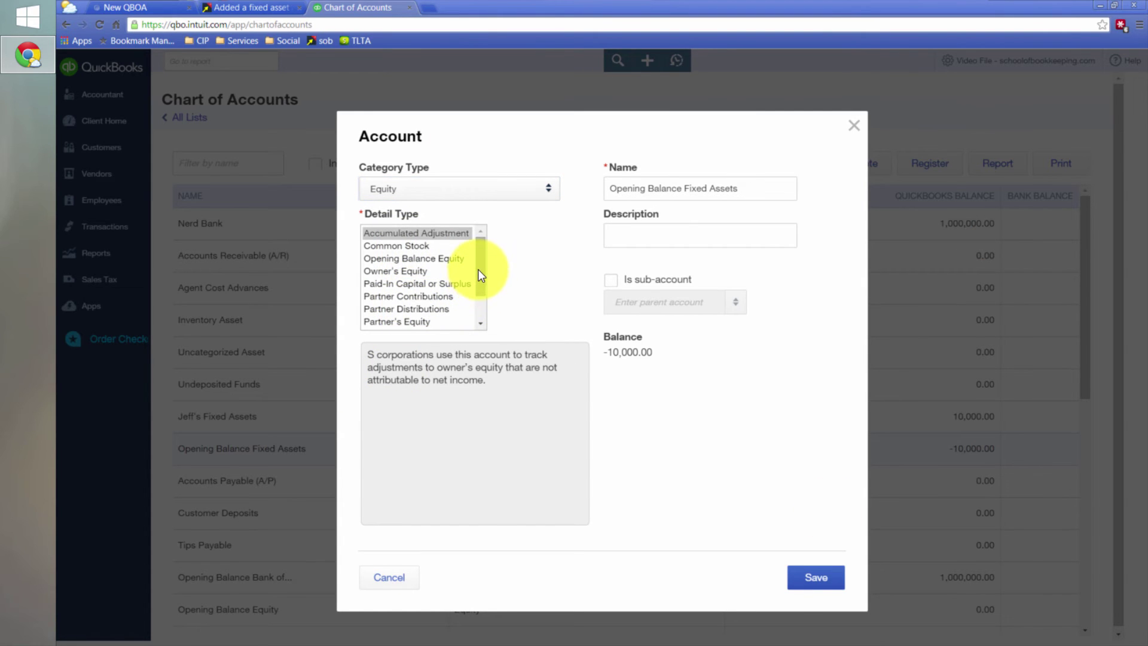
{"action": "left_click", "coordinate": [413, 271]}
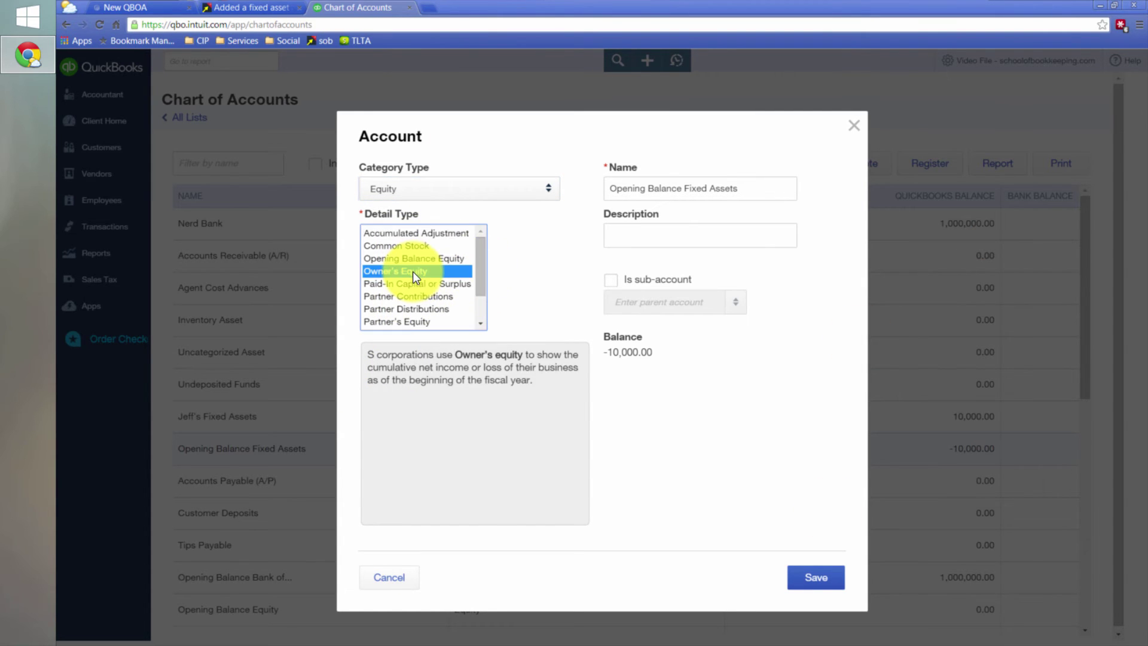
{"action": "left_click", "coordinate": [835, 588]}
{"action": "left_click", "coordinate": [725, 385]}
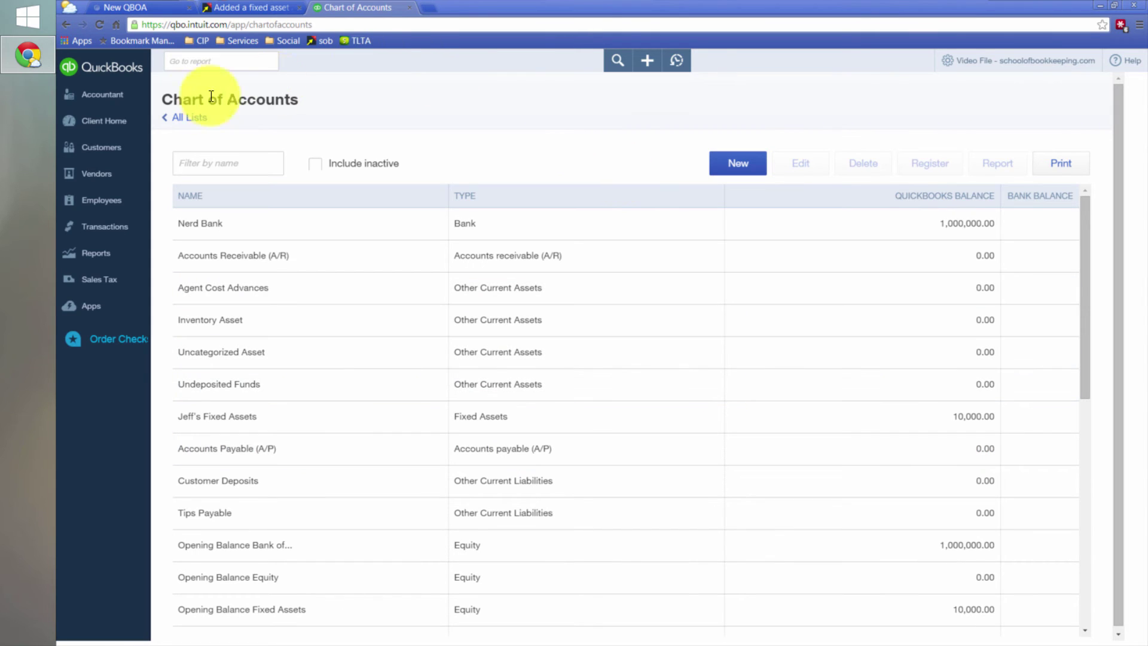
- Open the Balance Sheet report and run it for All Dates
{"action": "left_click", "coordinate": [98, 254]}
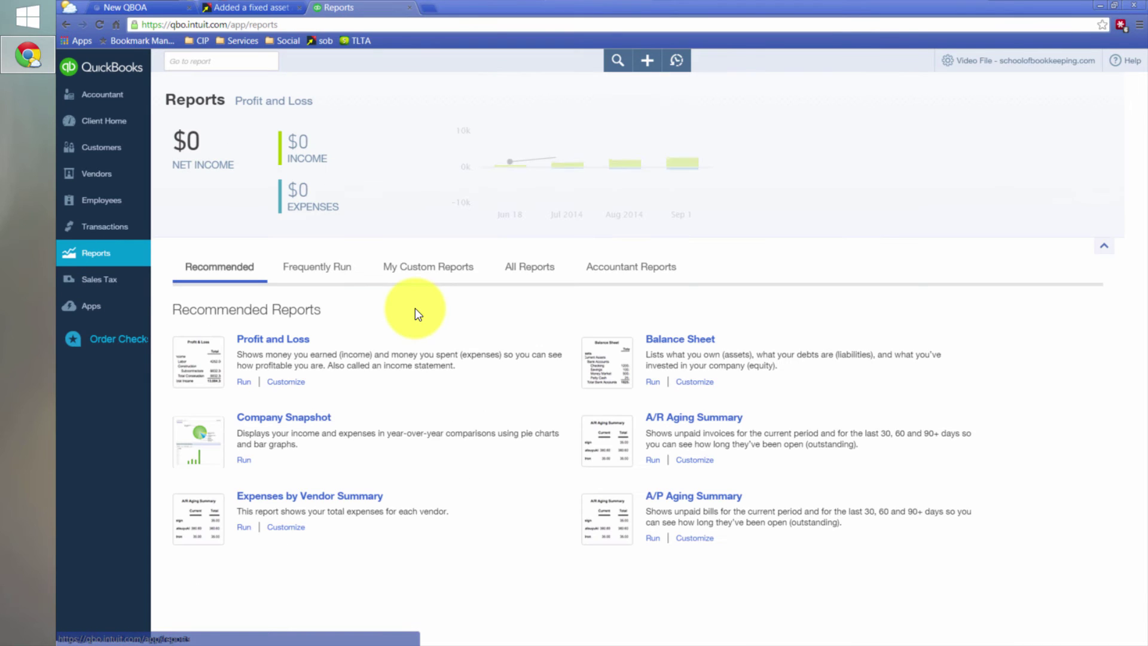
{"action": "left_click", "coordinate": [709, 340]}
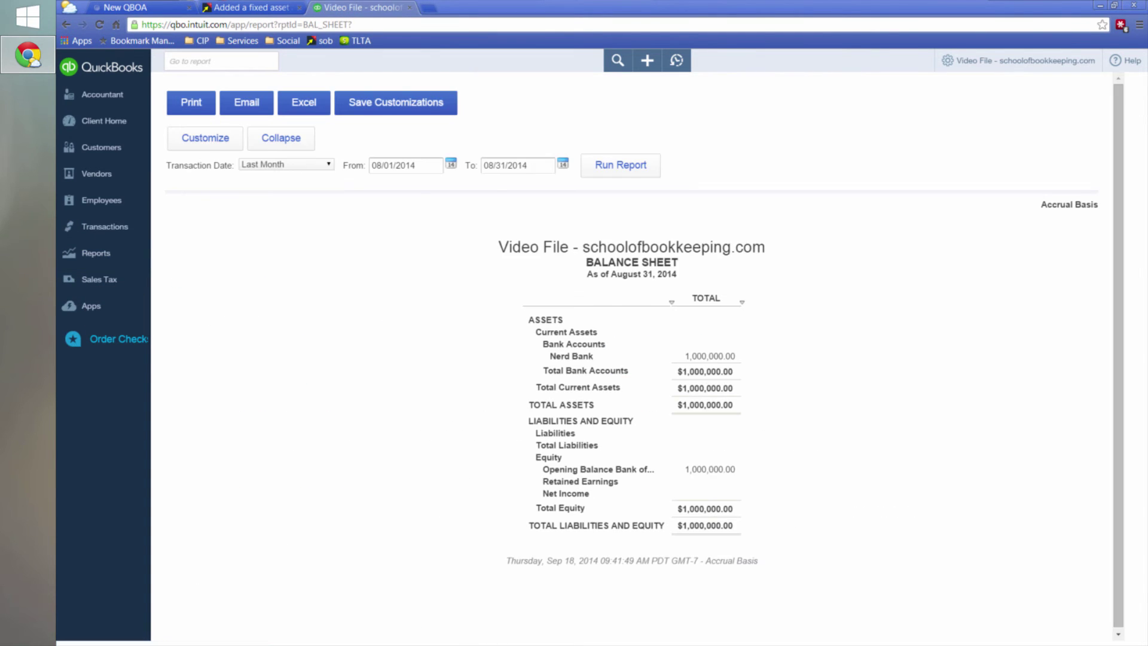
{"action": "left_click", "coordinate": [286, 165]}
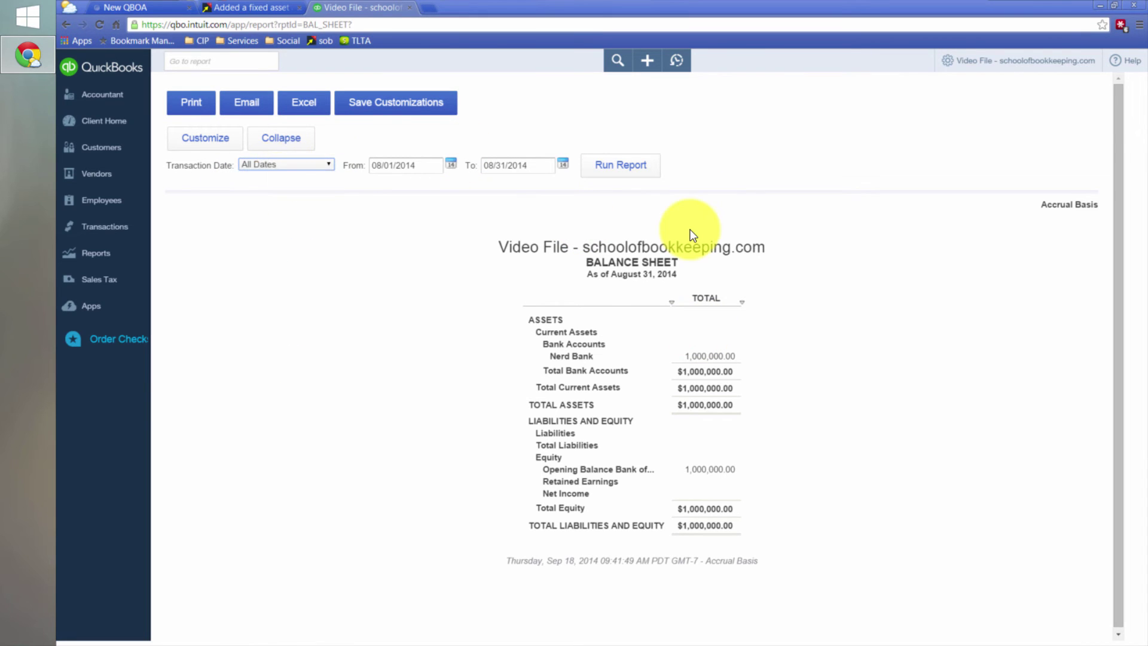
{"action": "left_click", "coordinate": [641, 171]}
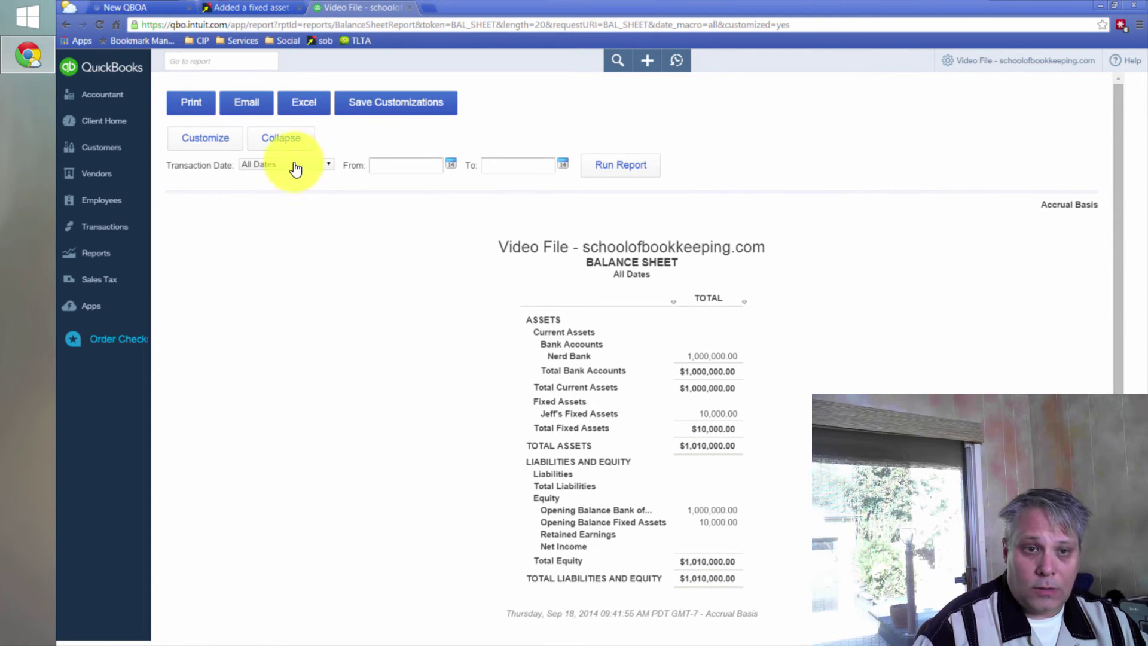
- Rerun the Balance Sheet with the report period set to This Year
{"action": "left_click", "coordinate": [292, 165]}
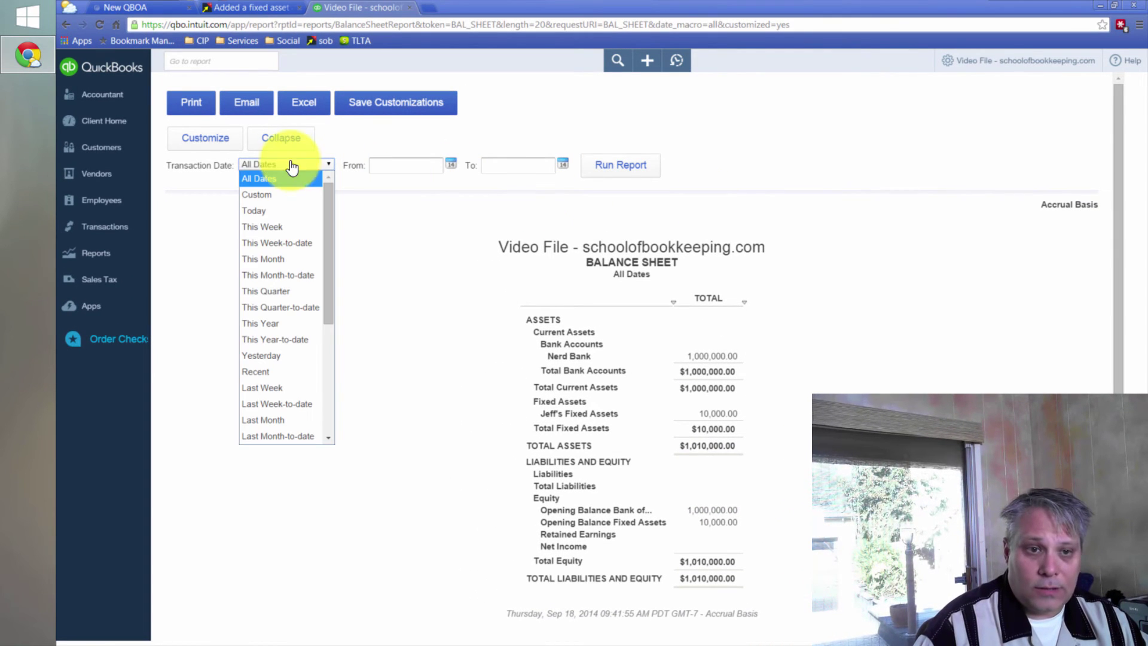
{"action": "left_click", "coordinate": [281, 323]}
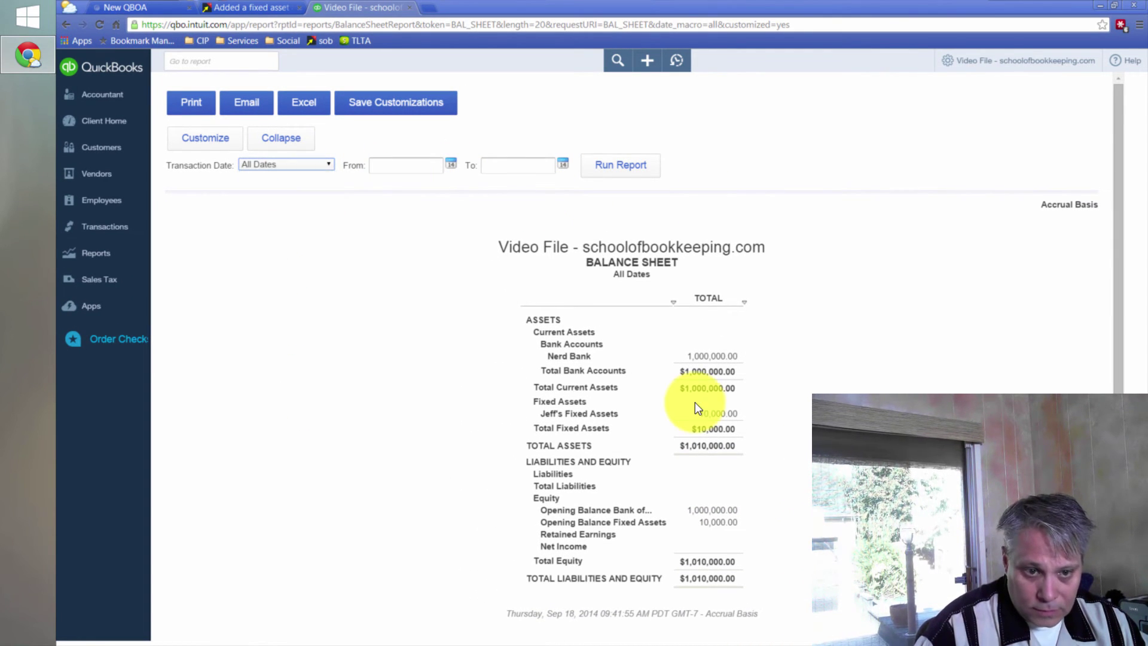
{"action": "left_click", "coordinate": [621, 166]}
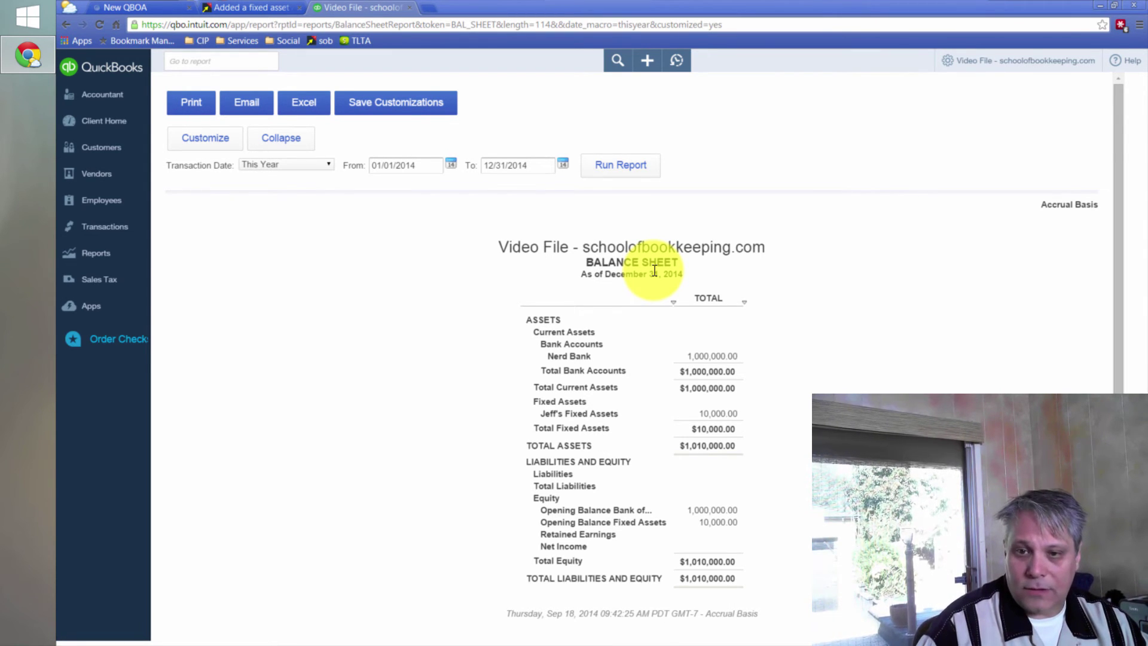
- Start a new journal entry in a separate browser tab, keeping the Balance Sheet tab open
{"action": "left_click", "coordinate": [647, 61]}
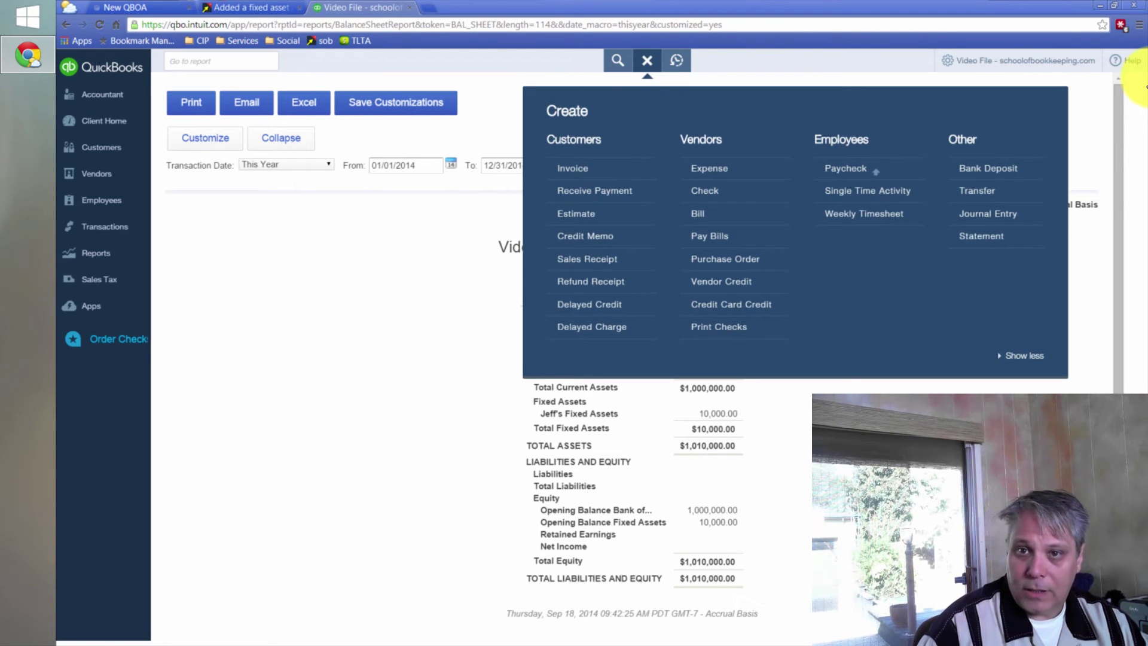
{"action": "left_click", "coordinate": [647, 60]}
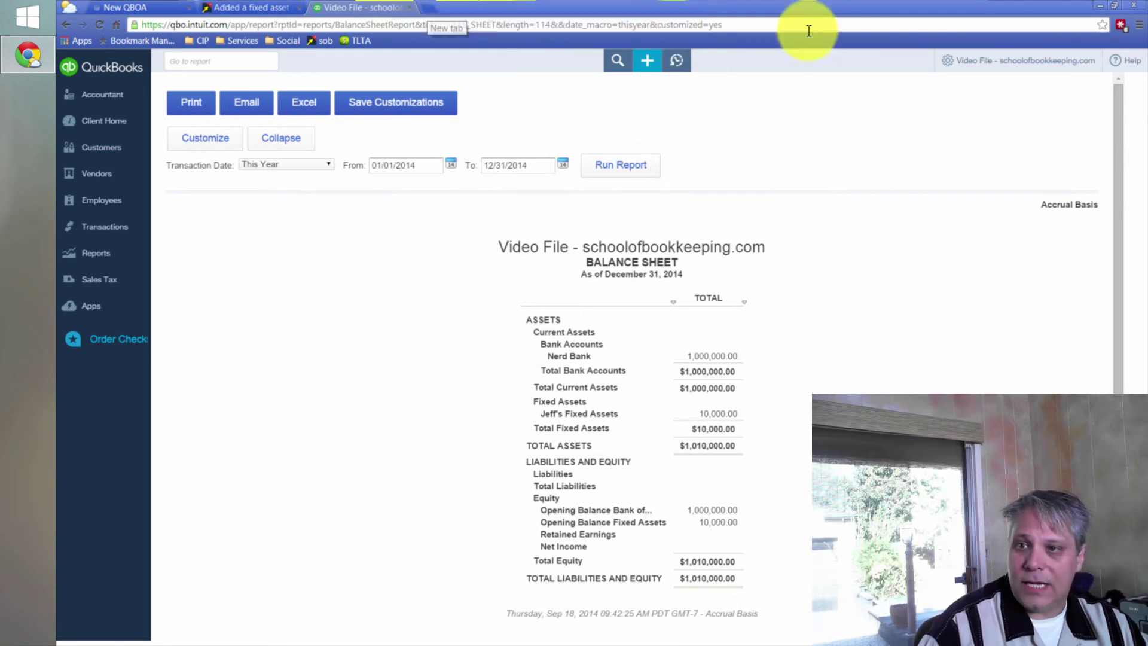
{"action": "left_click", "coordinate": [961, 62]}
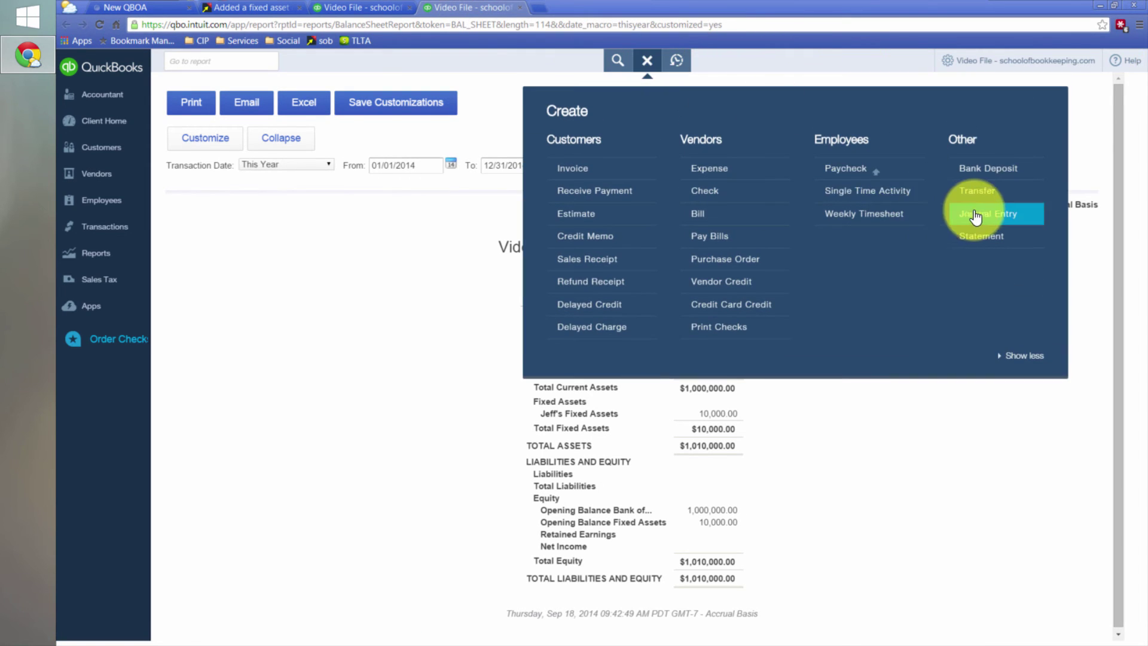
{"action": "left_click", "coordinate": [975, 215]}
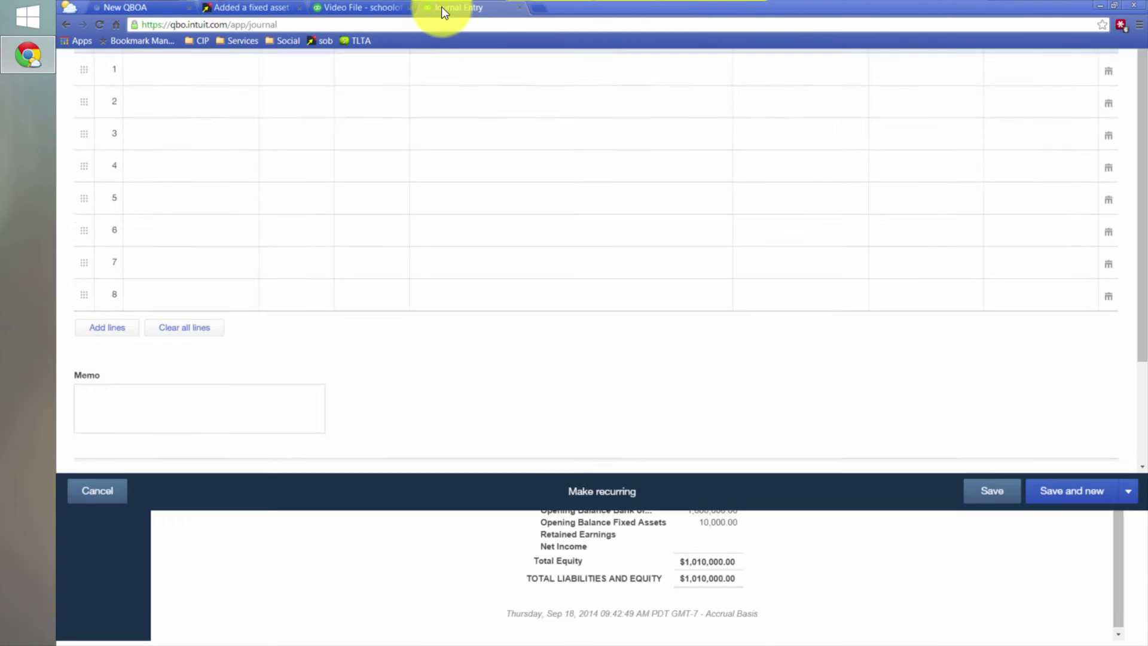
{"action": "left_click", "coordinate": [361, 7]}
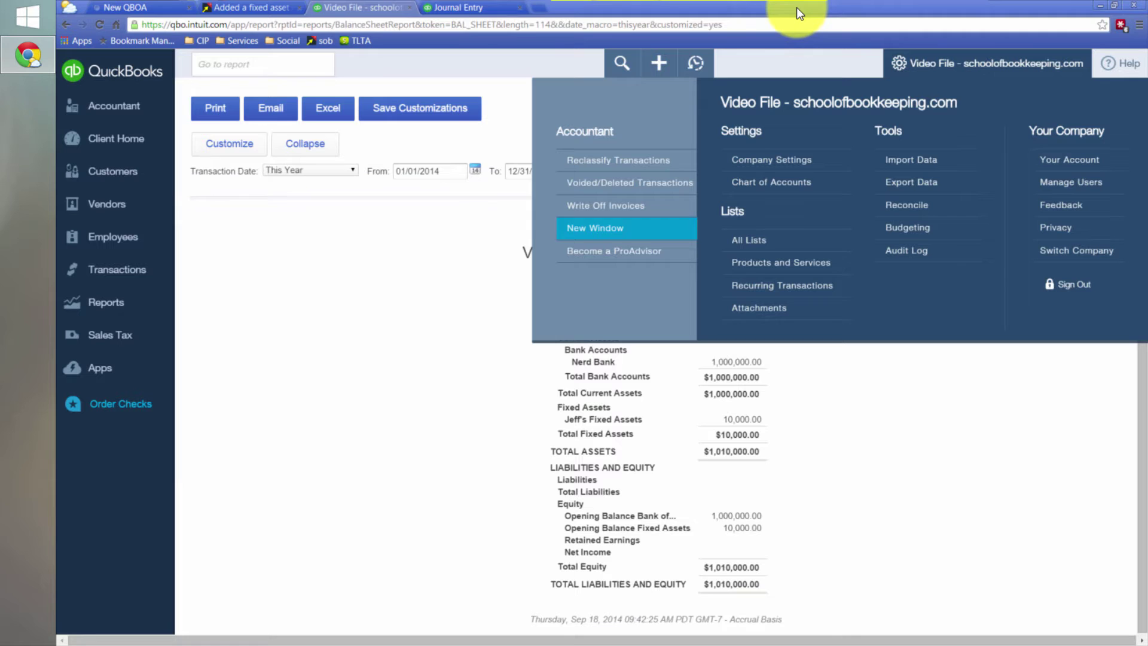
{"action": "left_click", "coordinate": [897, 63]}
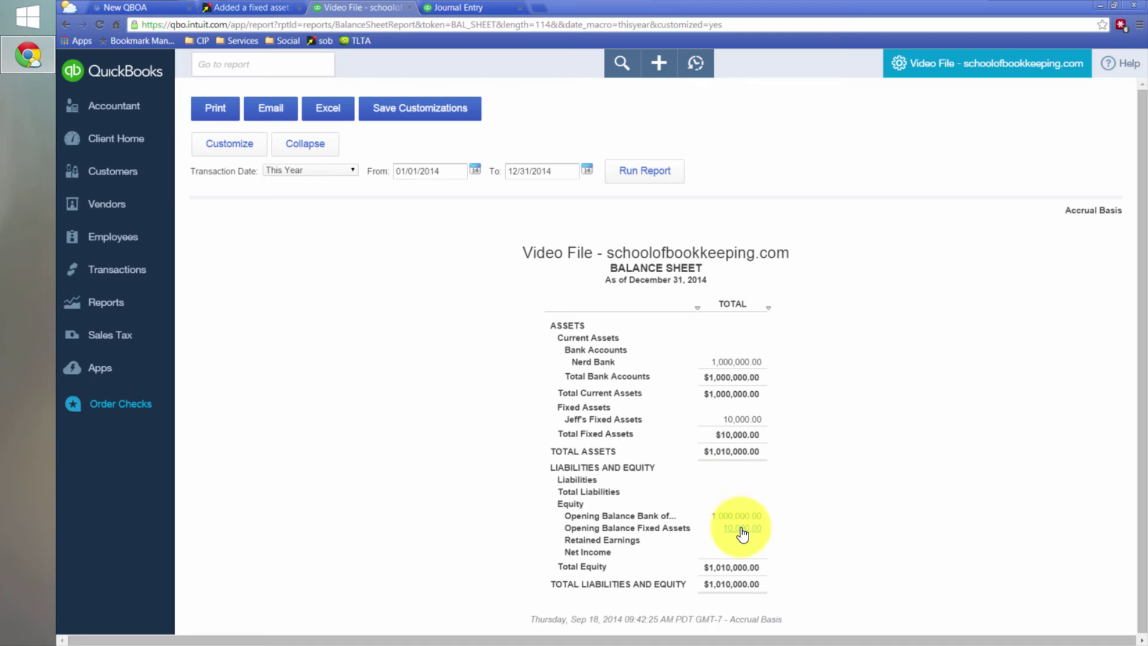
- Enter debits of 1,000,000.00 and 10,000.00 and a 1,010,000.00 credit on journal lines 1–3
{"action": "left_click", "coordinate": [470, 10]}
{"action": "left_click", "coordinate": [289, 207]}
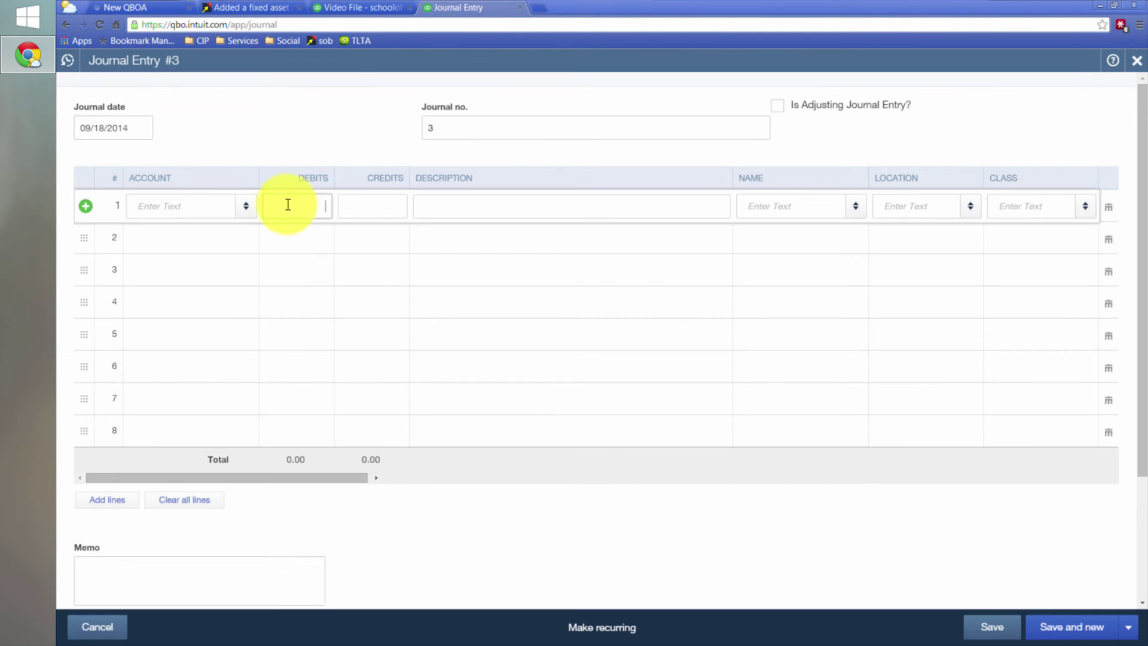
{"action": "type", "text": "100"}
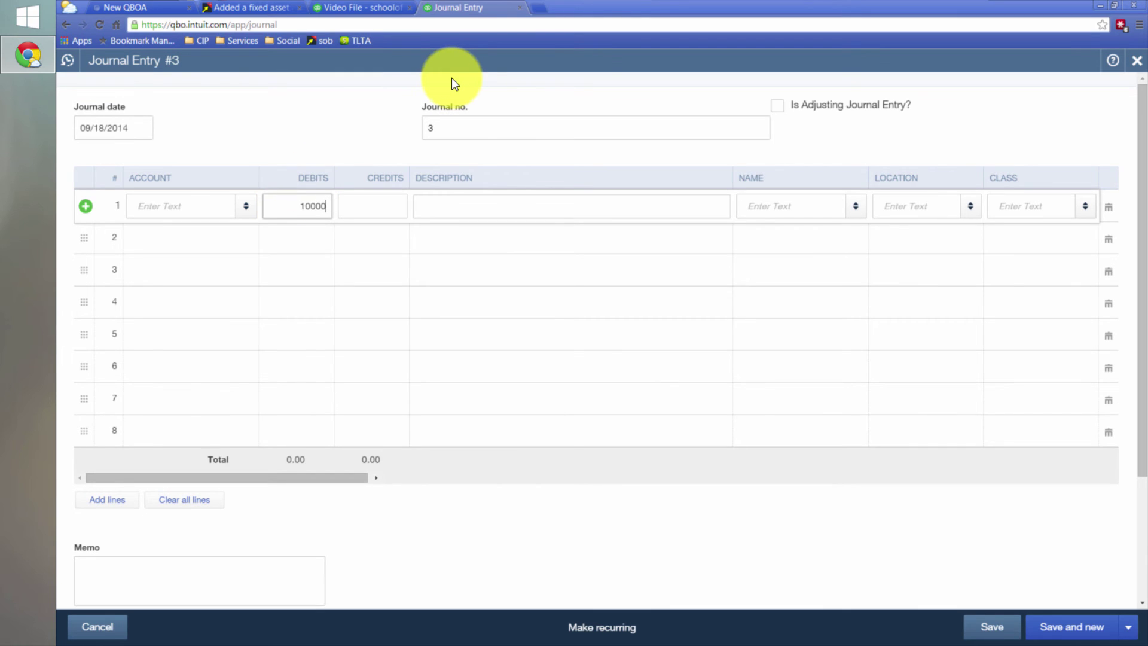
{"action": "type", "text": "00"}
{"action": "key", "text": "Return"}
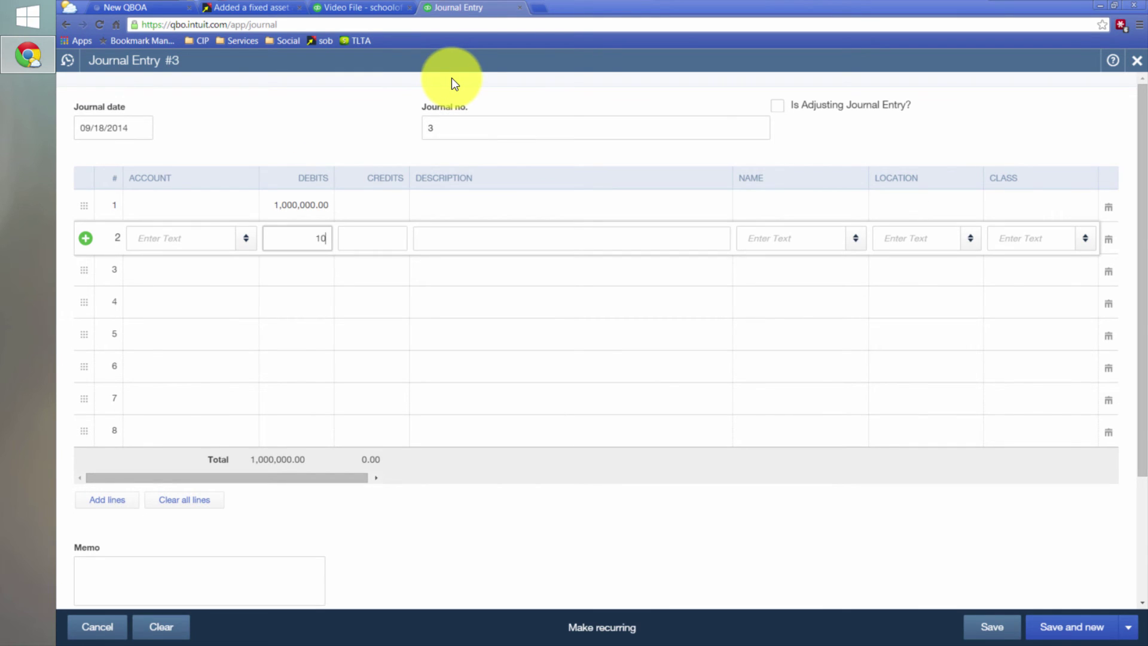
{"action": "key", "text": "Return"}
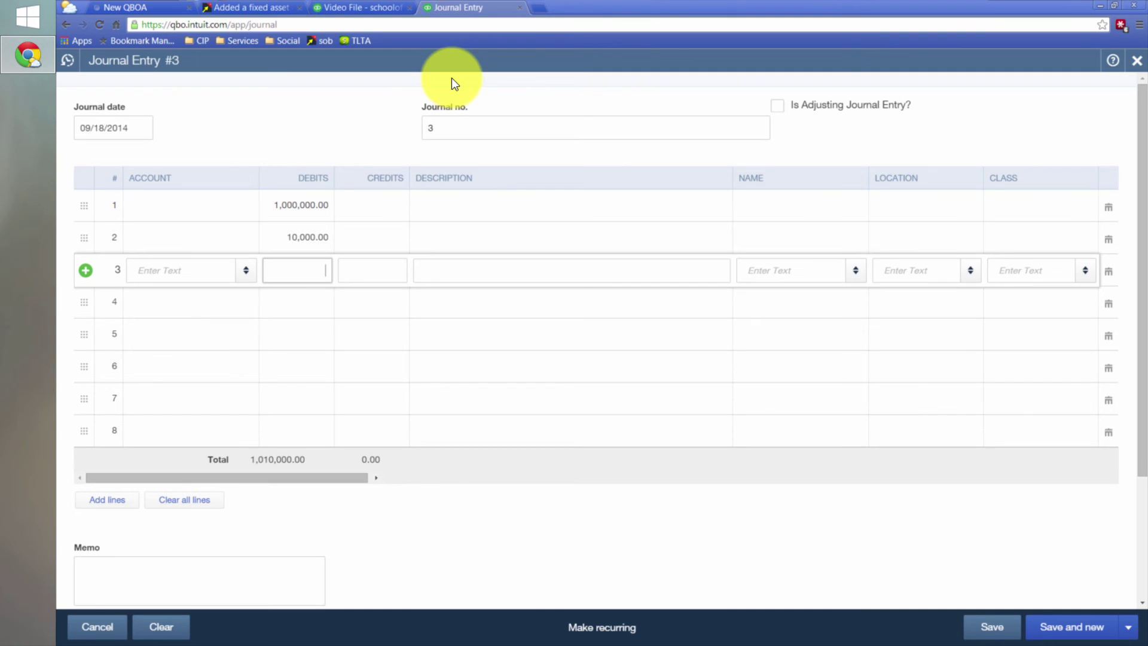
{"action": "left_click", "coordinate": [372, 272]}
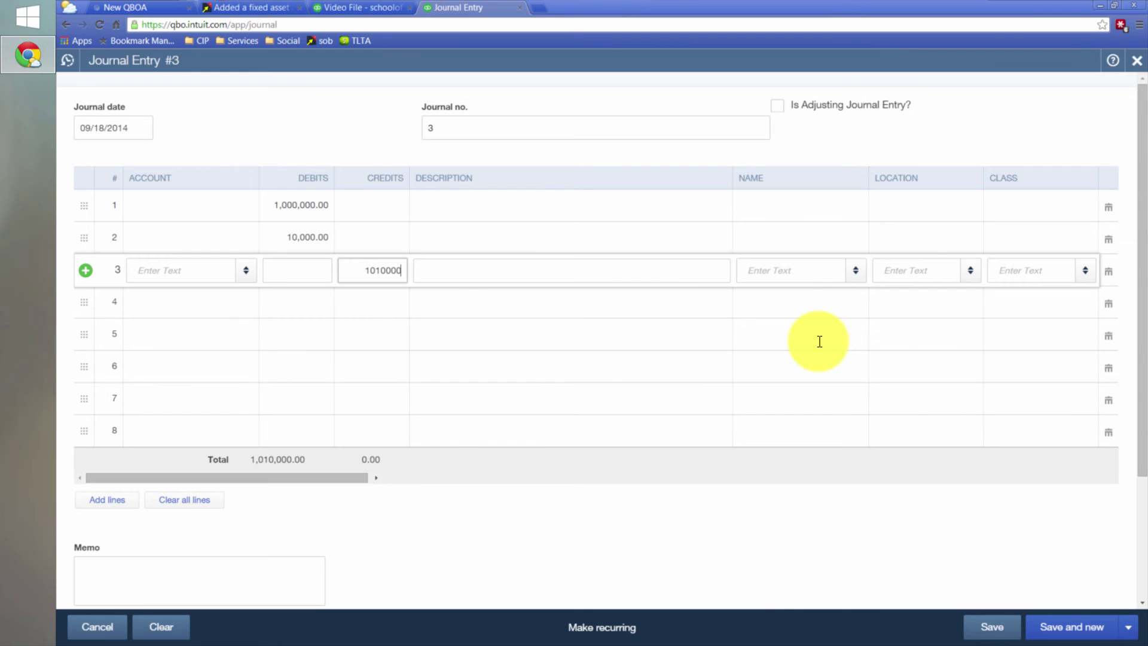
{"action": "key", "text": "Tab"}
- Assign Opening Balance Bank as line 1's account, checking names against the balance sheet
{"action": "left_click", "coordinate": [239, 211]}
{"action": "left_click", "coordinate": [335, 7]}
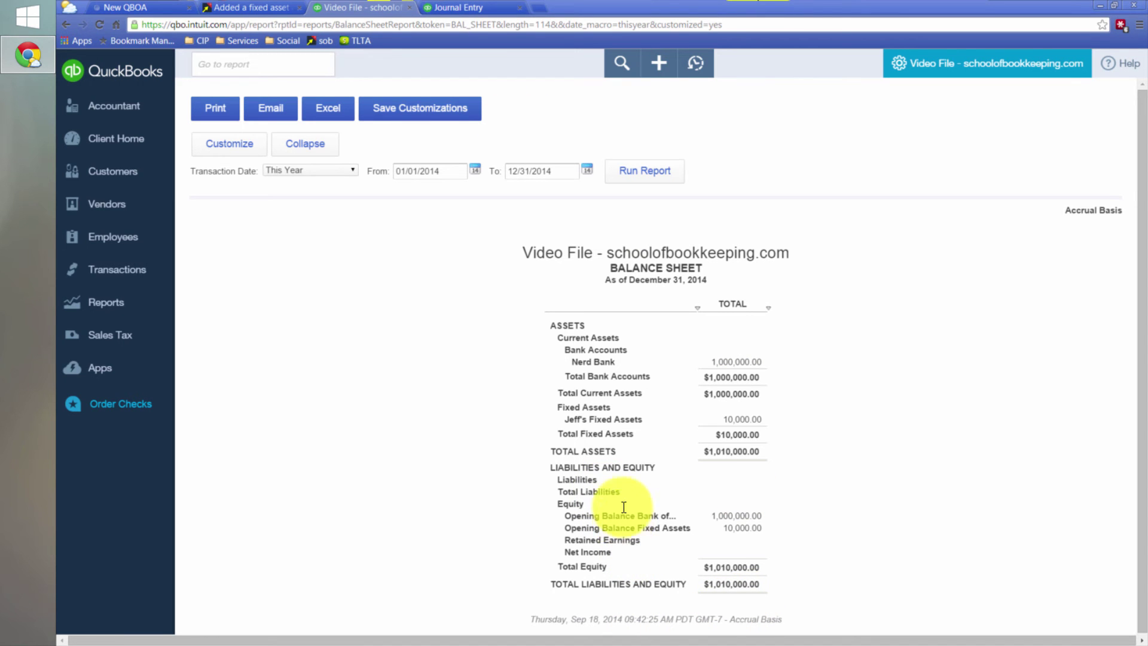
{"action": "left_click", "coordinate": [458, 7]}
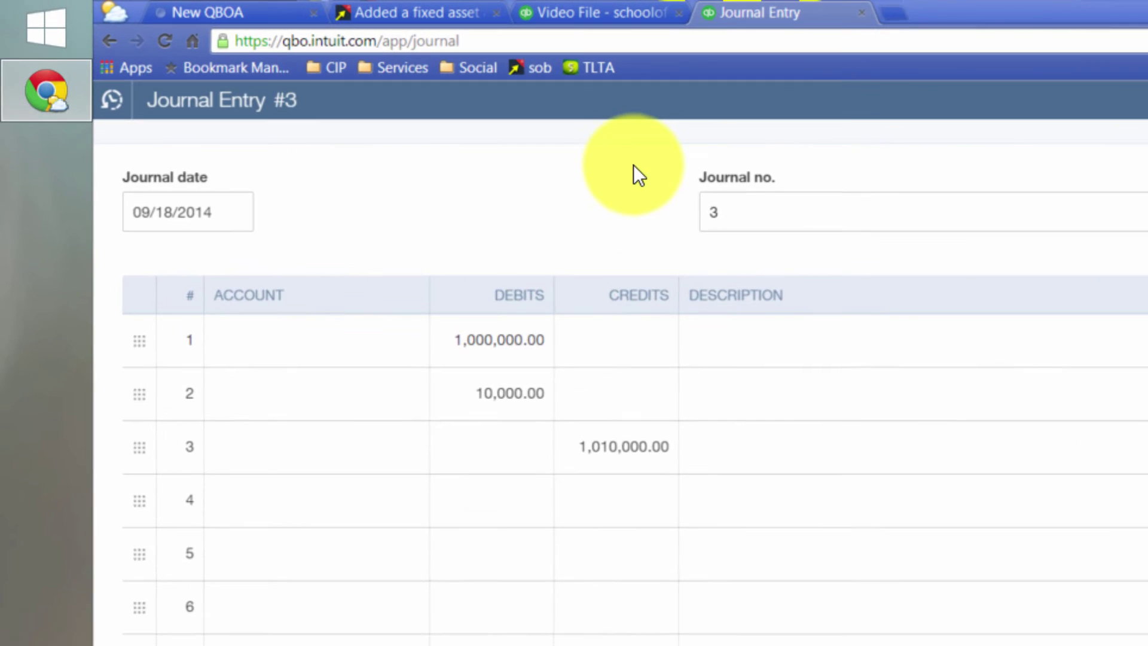
{"action": "left_click", "coordinate": [313, 333]}
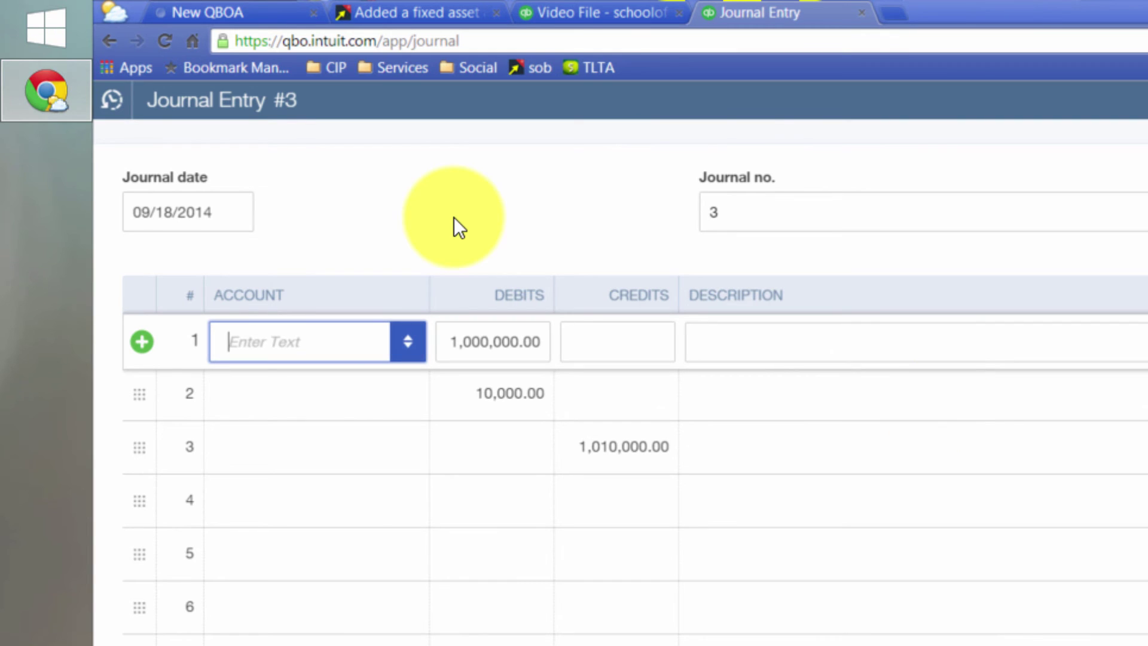
{"action": "type", "text": "open"}
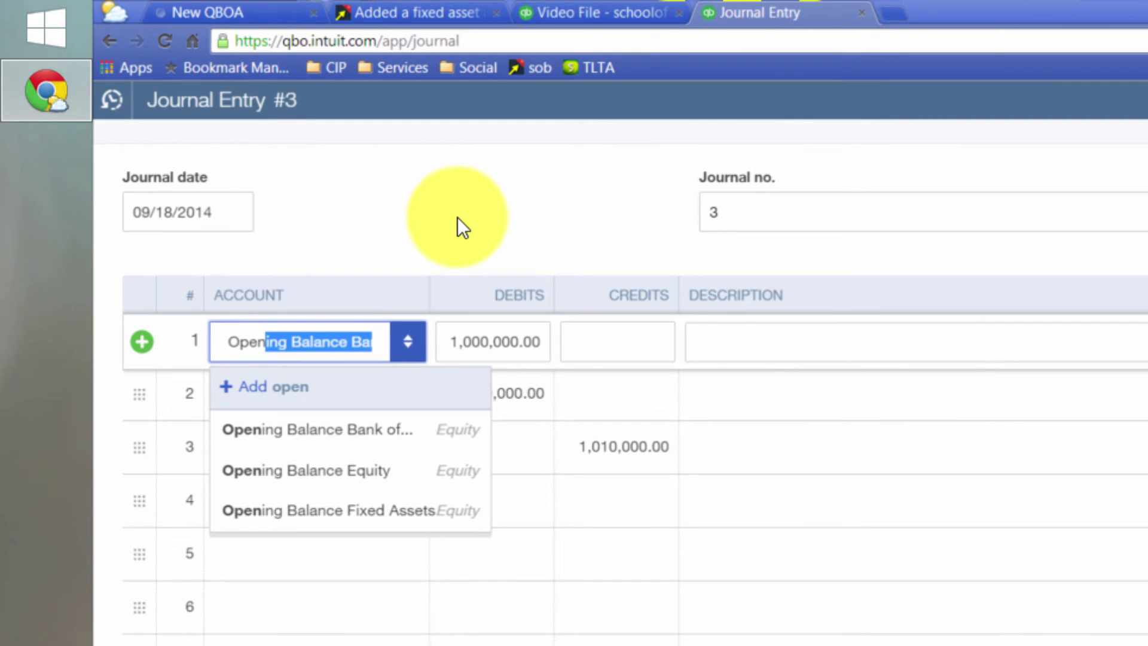
{"action": "key", "text": "Down"}
{"action": "key", "text": "Return"}
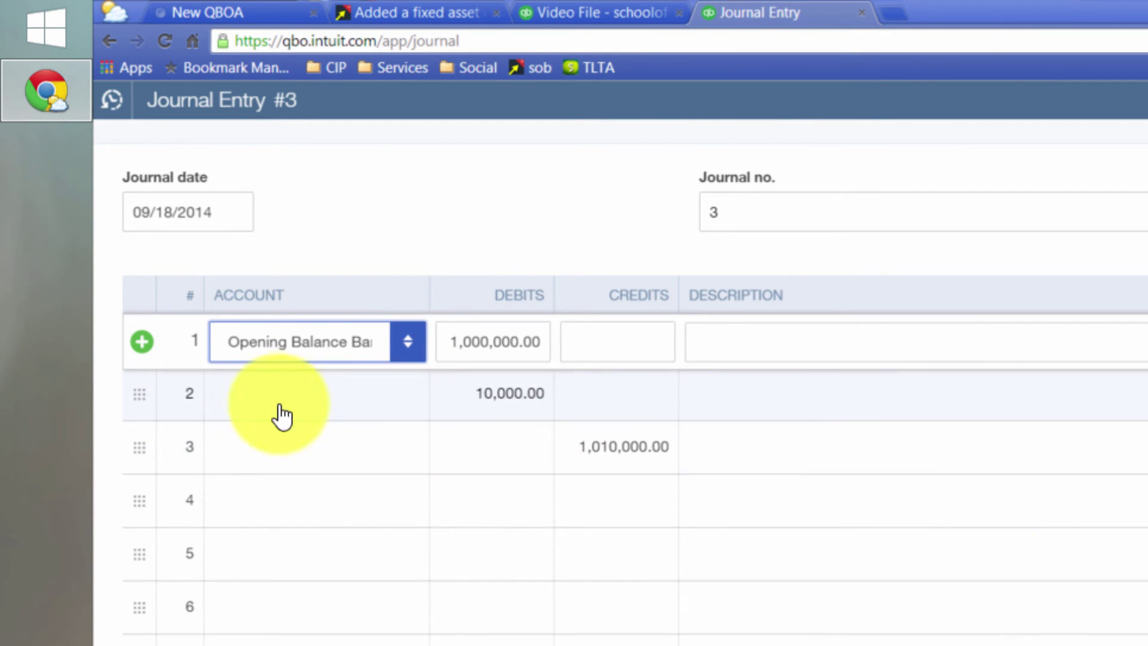
- Assign Opening Balance Fixed Assets to line 2 and Retained Earnings to line 3
{"action": "left_click", "coordinate": [256, 403]}
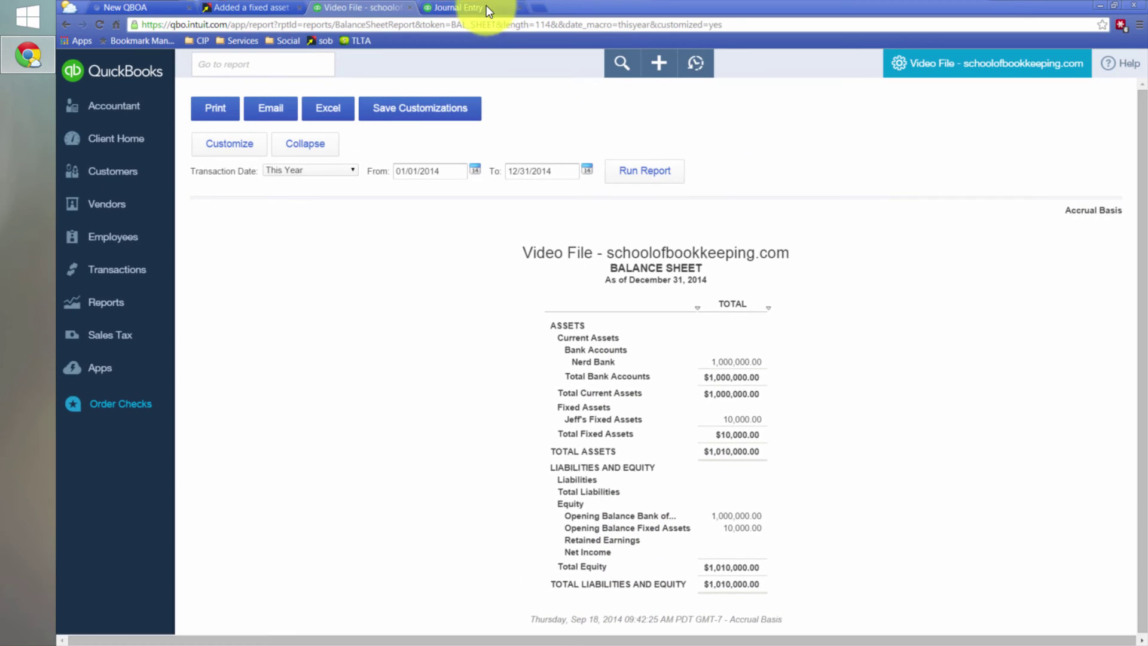
{"action": "left_click", "coordinate": [486, 6]}
{"action": "left_click", "coordinate": [176, 242]}
{"action": "type", "text": "Opening Balance Ba"}
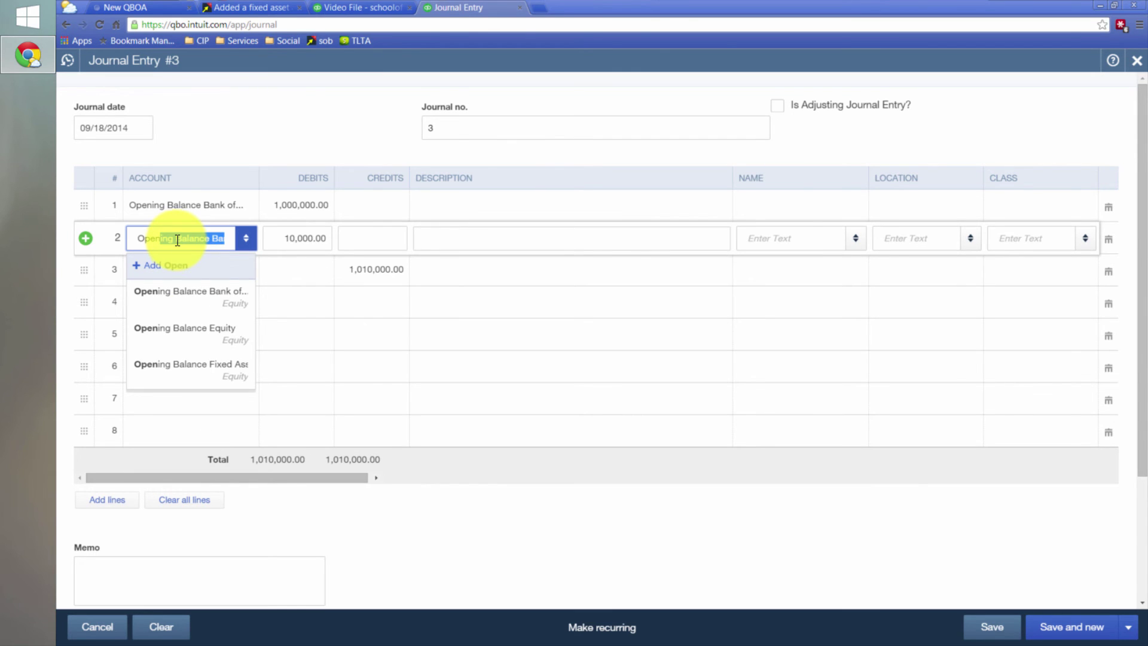
{"action": "key", "text": "Tab"}
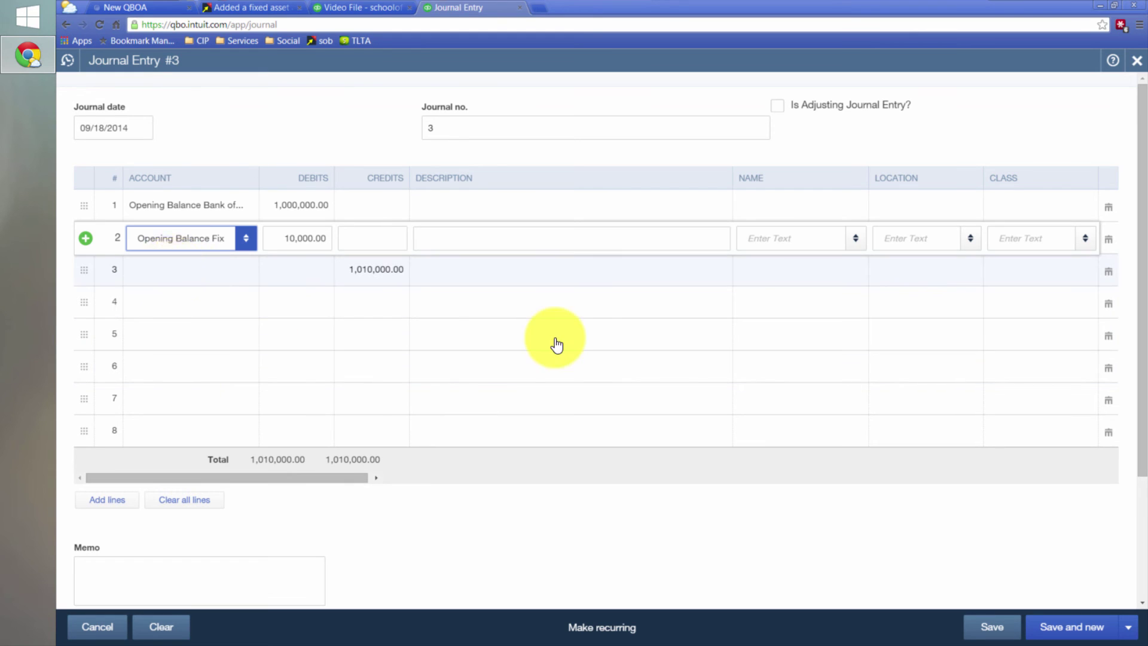
{"action": "left_click", "coordinate": [170, 271]}
{"action": "type", "text": "Retained Earnings"}
{"action": "key", "text": "Tab"}
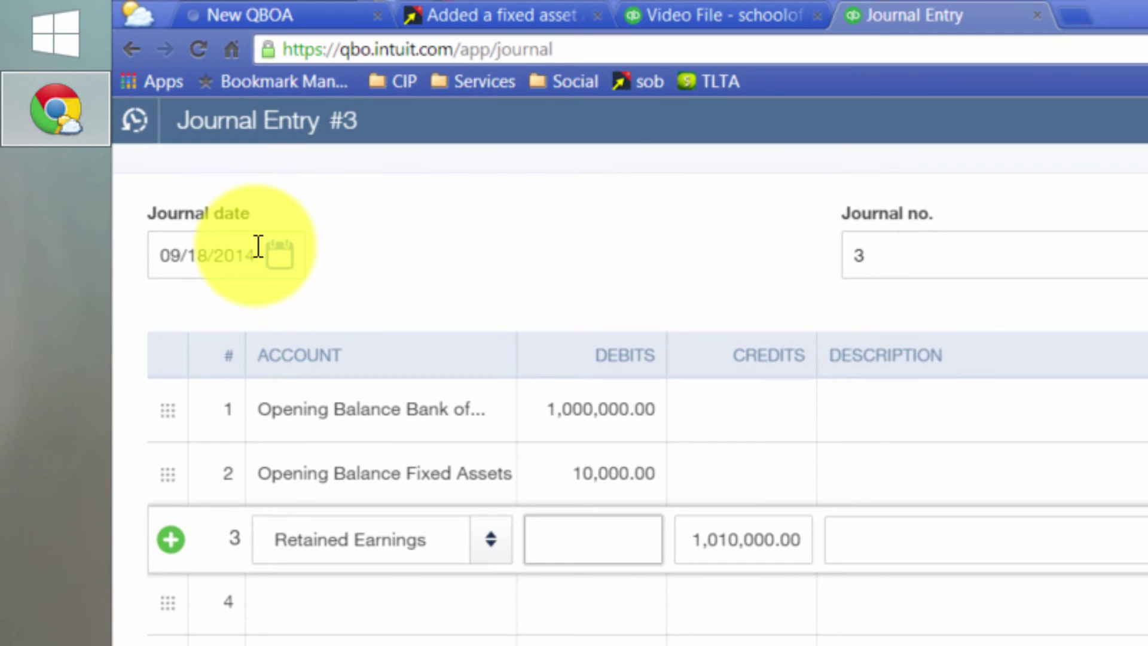
- Set the journal date to 01/01/2015 and save, accepting the missing Class fields warning
{"action": "left_click", "coordinate": [257, 250]}
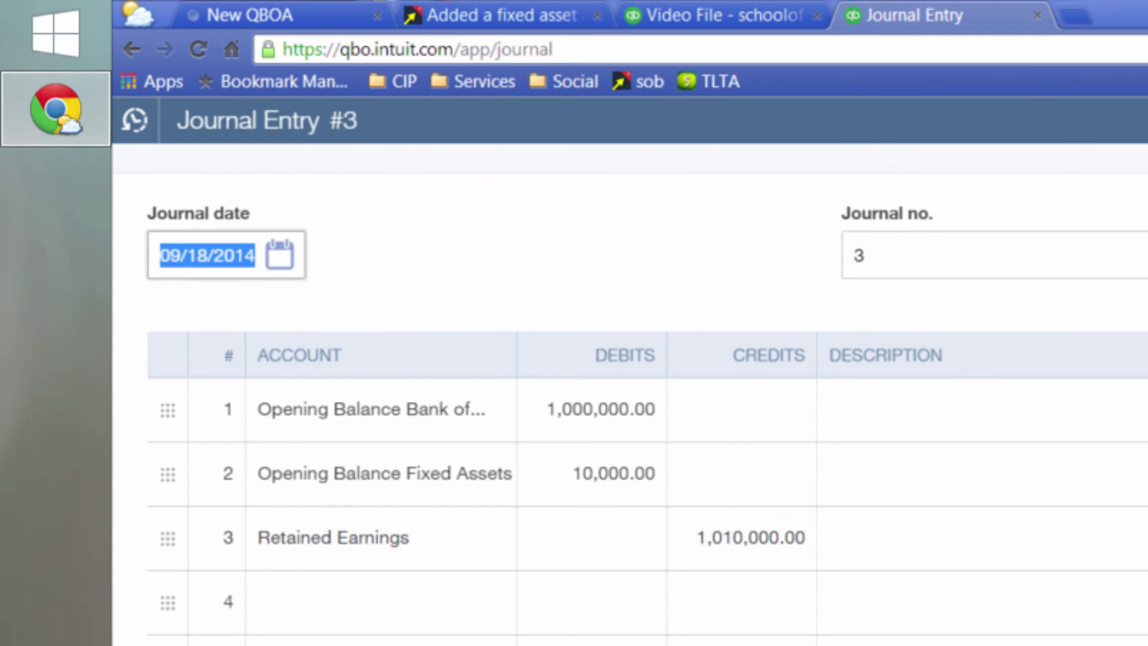
{"action": "type", "text": "1.1."}
{"action": "key", "text": "Tab"}
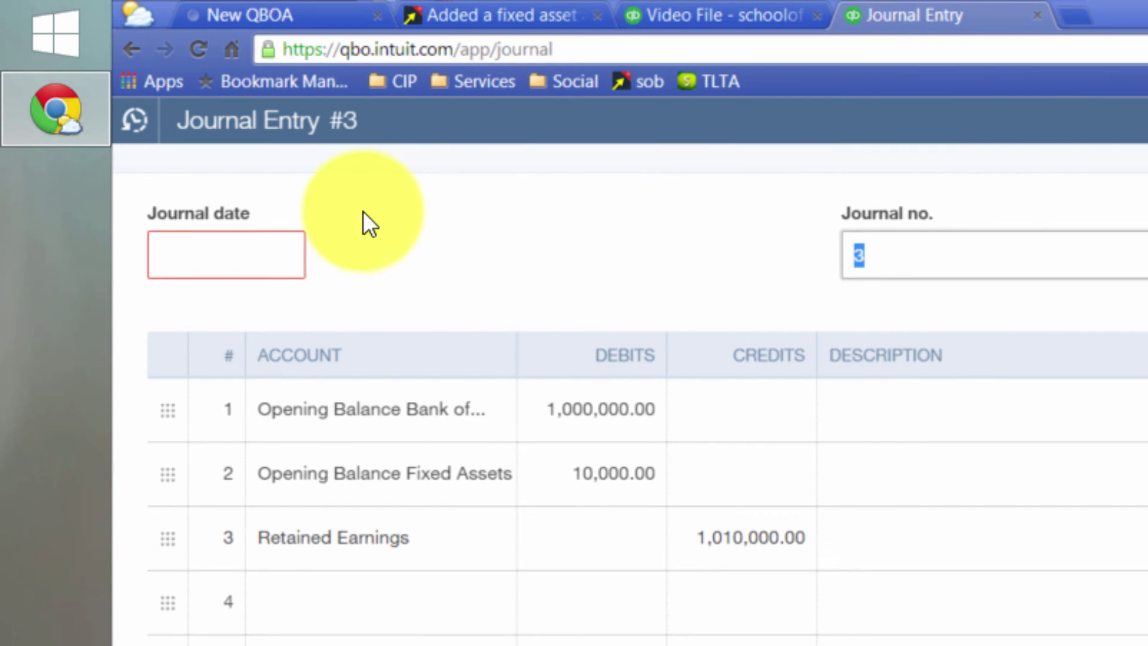
{"action": "key", "text": "shift+Tab"}
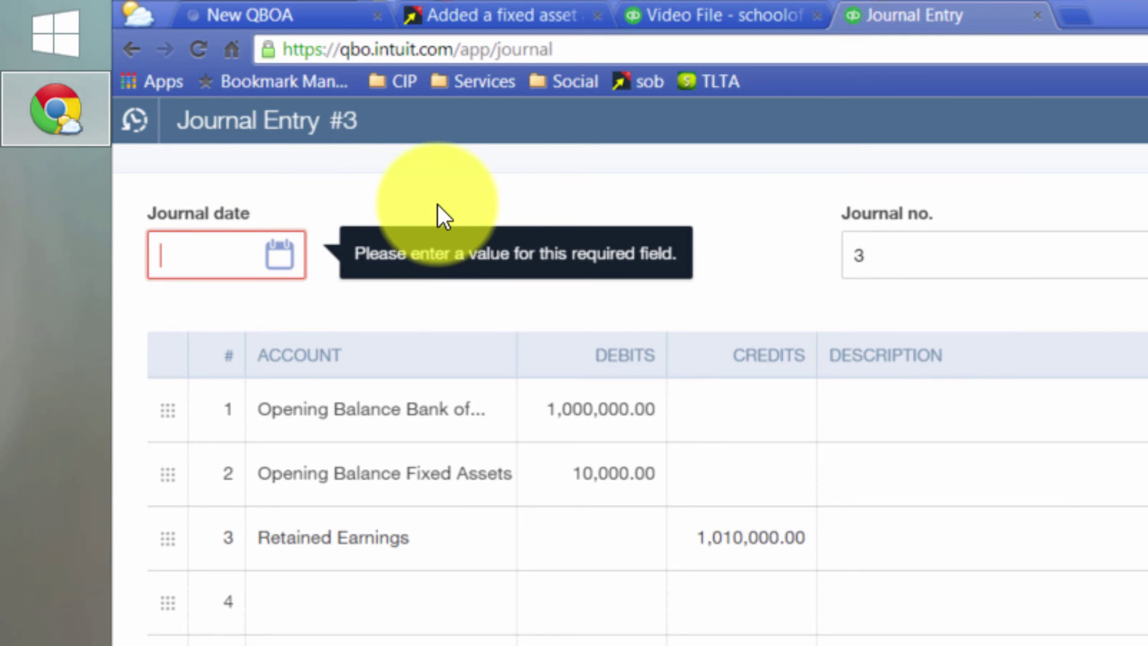
{"action": "type", "text": "1/"}
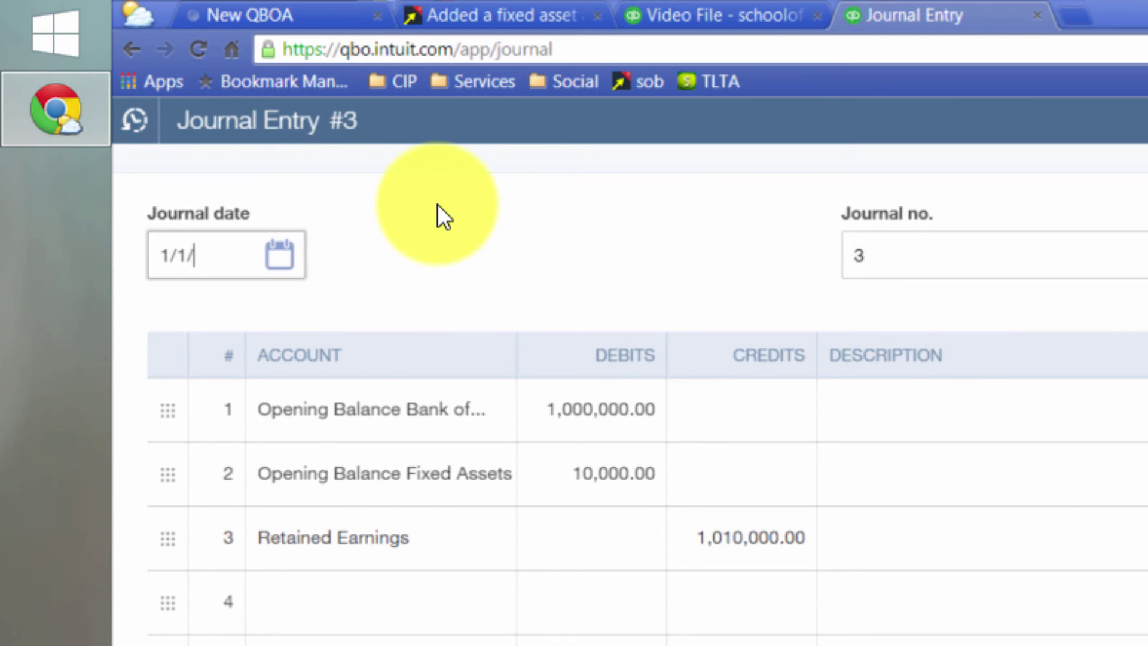
{"action": "type", "text": "01/2015"}
{"action": "key", "text": "Tab"}
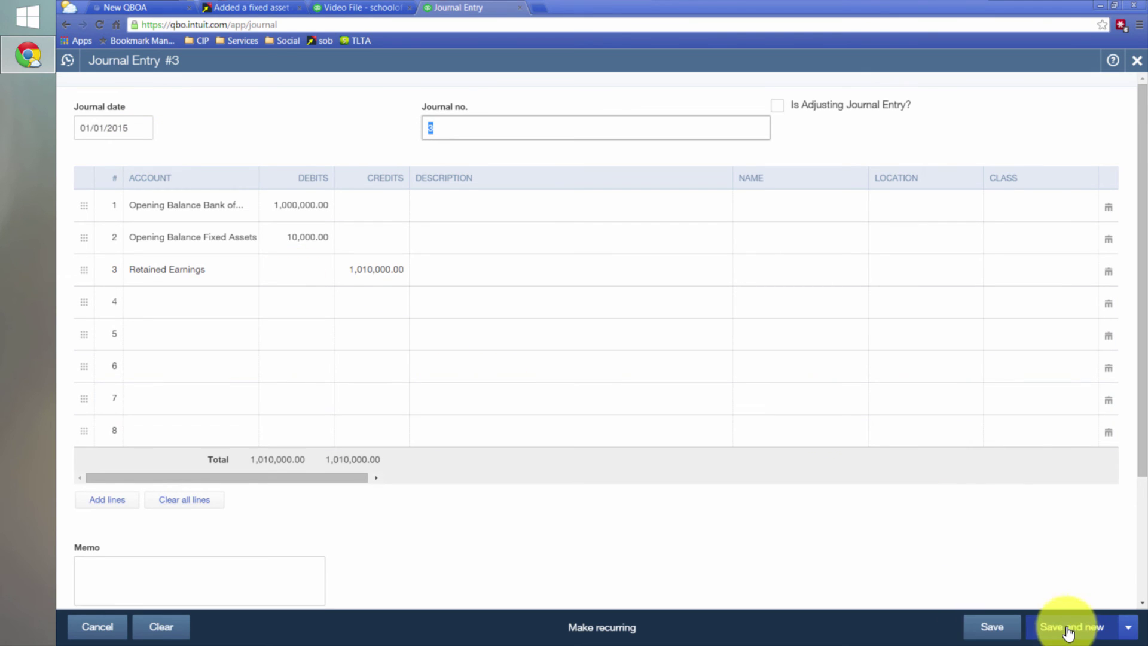
{"action": "left_click", "coordinate": [994, 626]}
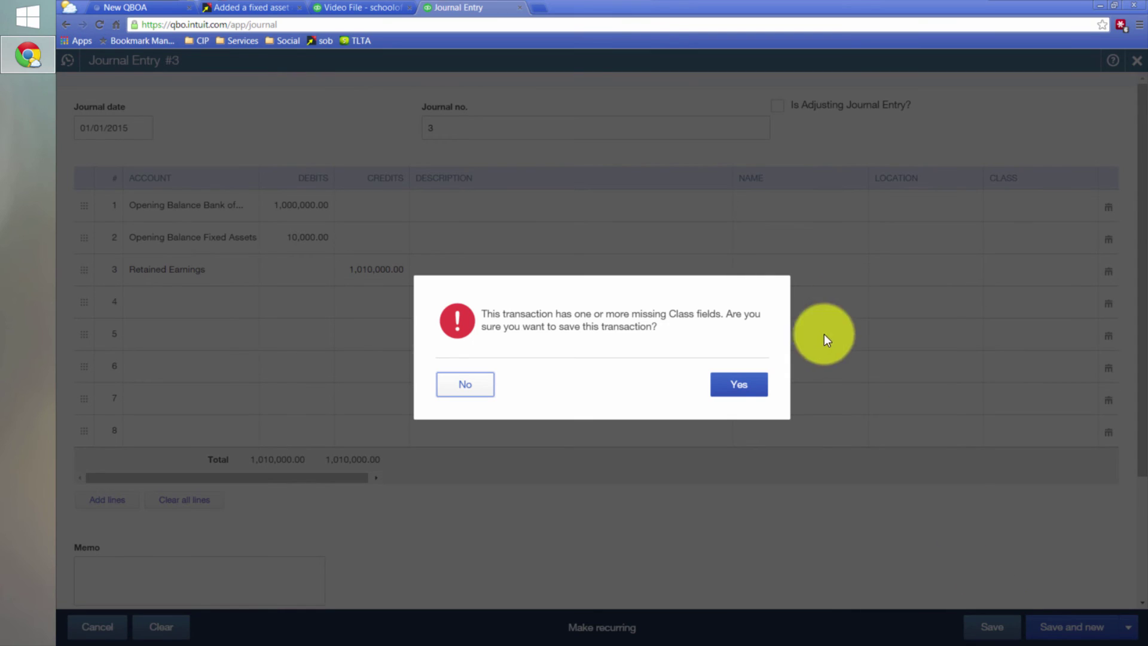
{"action": "left_click", "coordinate": [738, 388]}
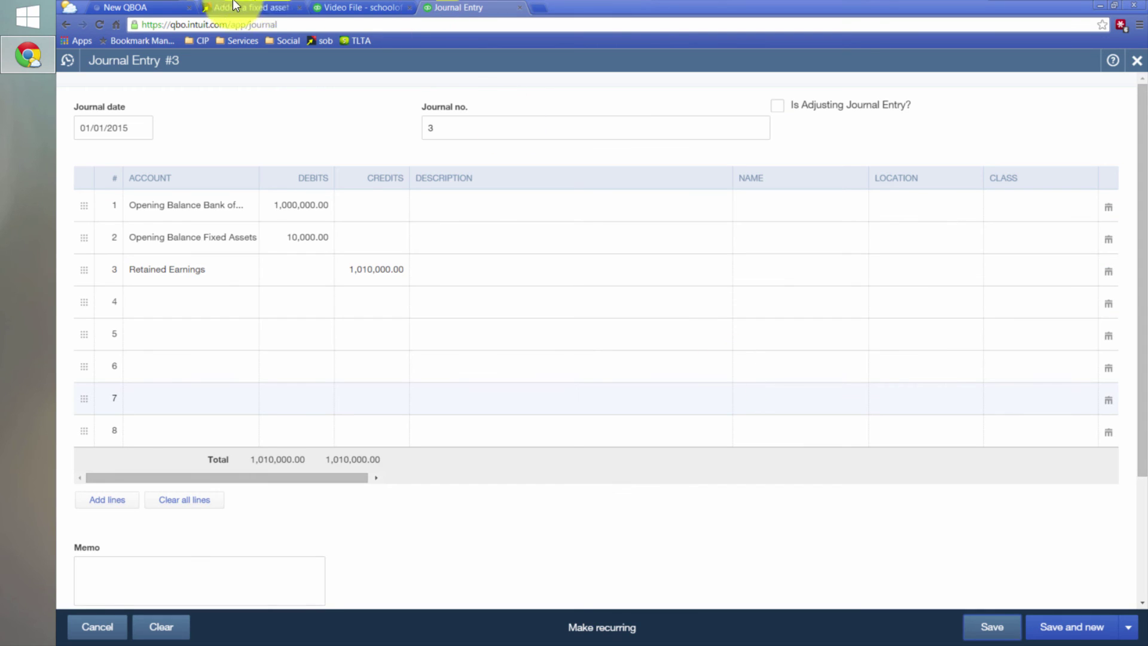
- Close the journal entry tab and rerun the Balance Sheet with end date January 1, 2015
{"action": "left_click", "coordinate": [518, 9]}
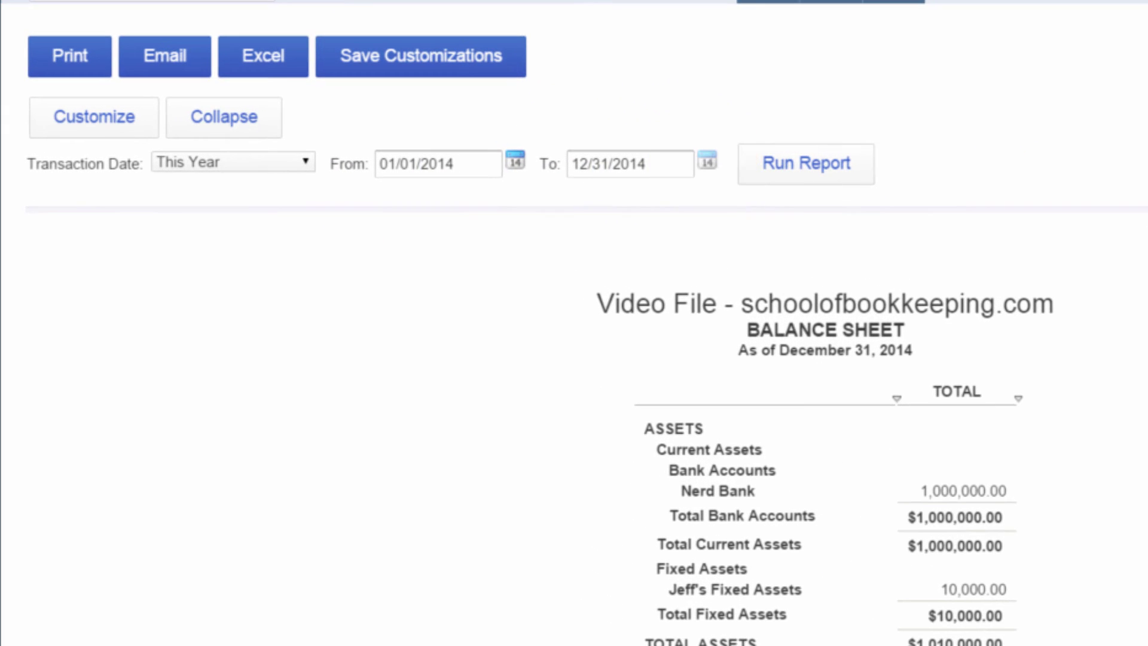
{"action": "left_click", "coordinate": [599, 169]}
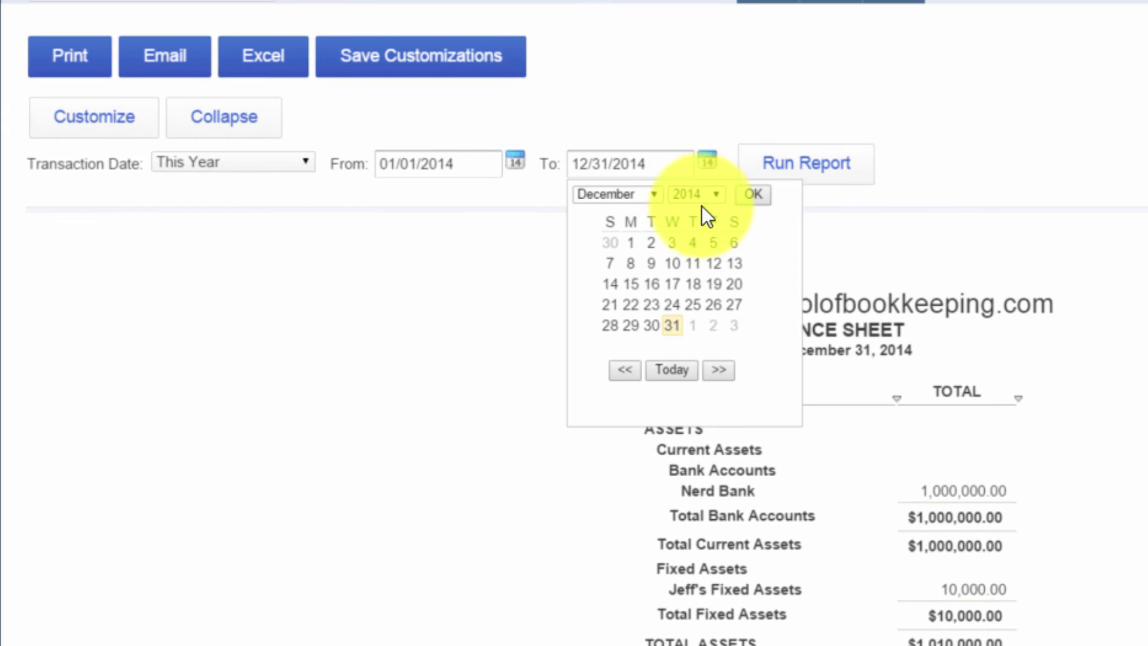
{"action": "left_click", "coordinate": [658, 190]}
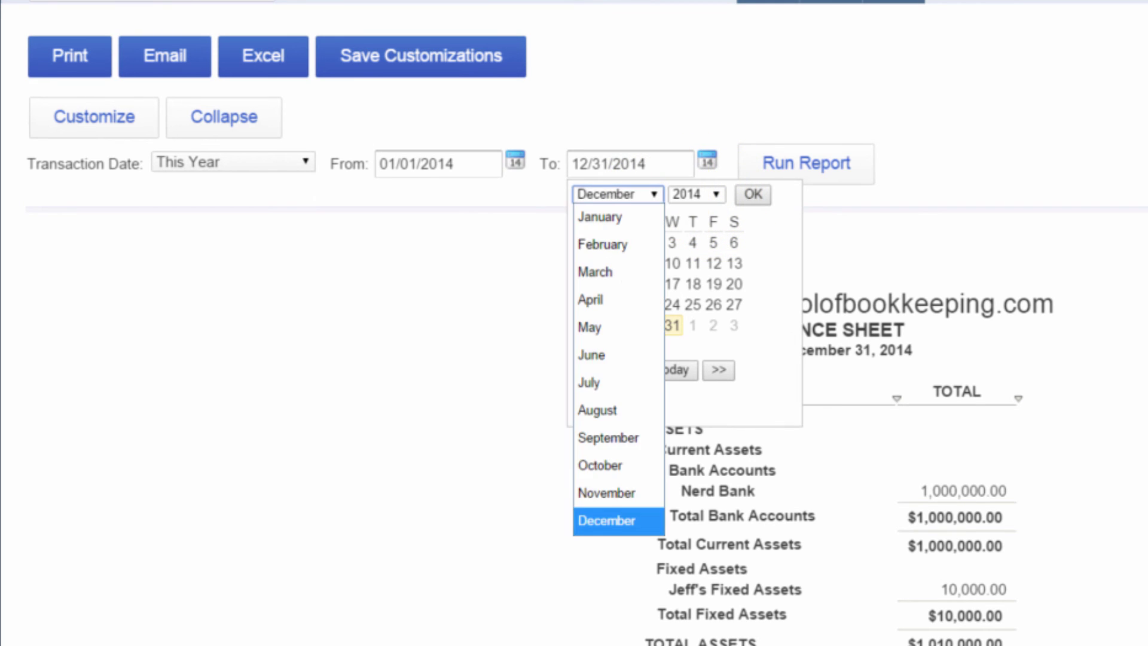
{"action": "left_click", "coordinate": [651, 194]}
{"action": "left_click", "coordinate": [647, 216]}
{"action": "left_click", "coordinate": [696, 194]}
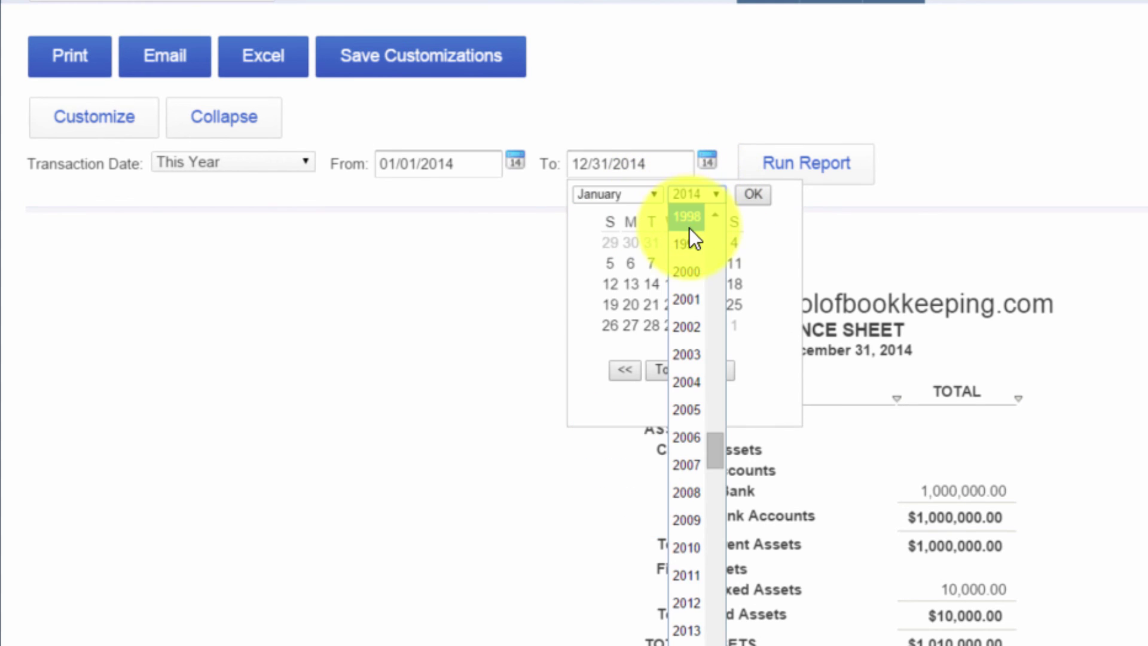
{"action": "left_click", "coordinate": [697, 194]}
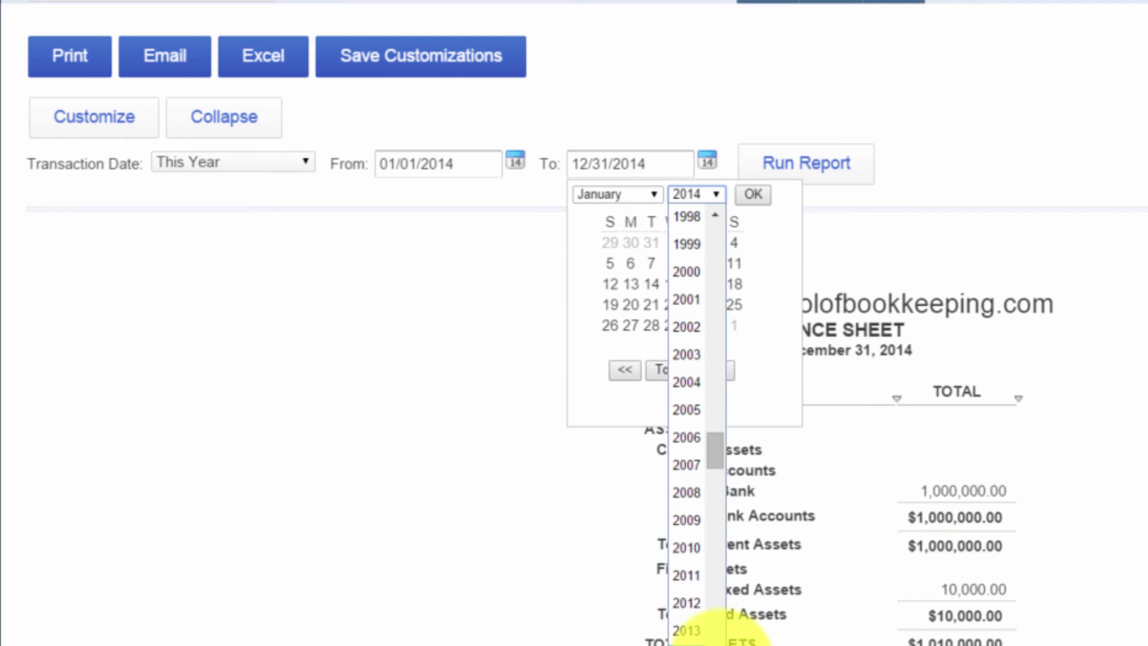
{"action": "left_click", "coordinate": [687, 625]}
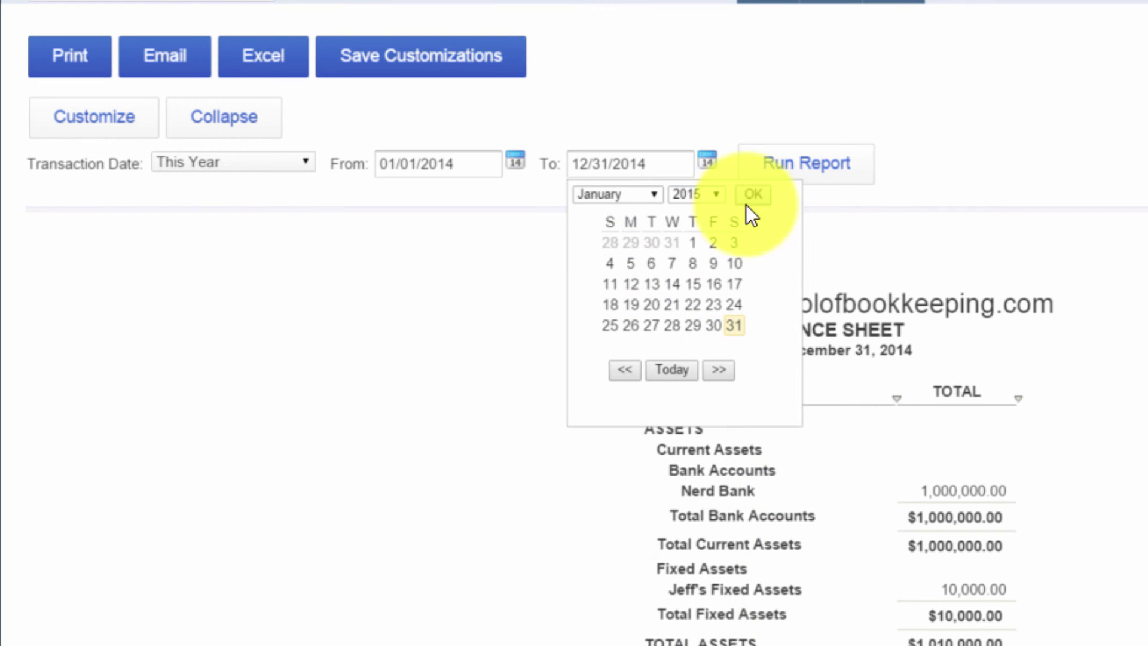
{"action": "left_click", "coordinate": [693, 243]}
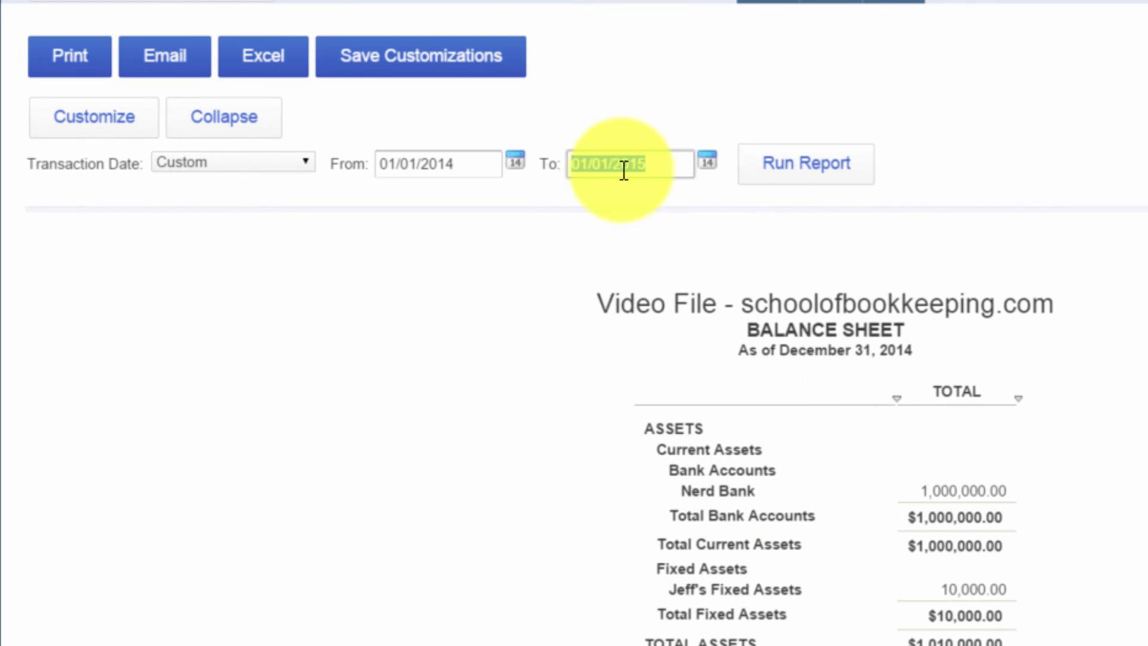
{"action": "left_click", "coordinate": [785, 168]}
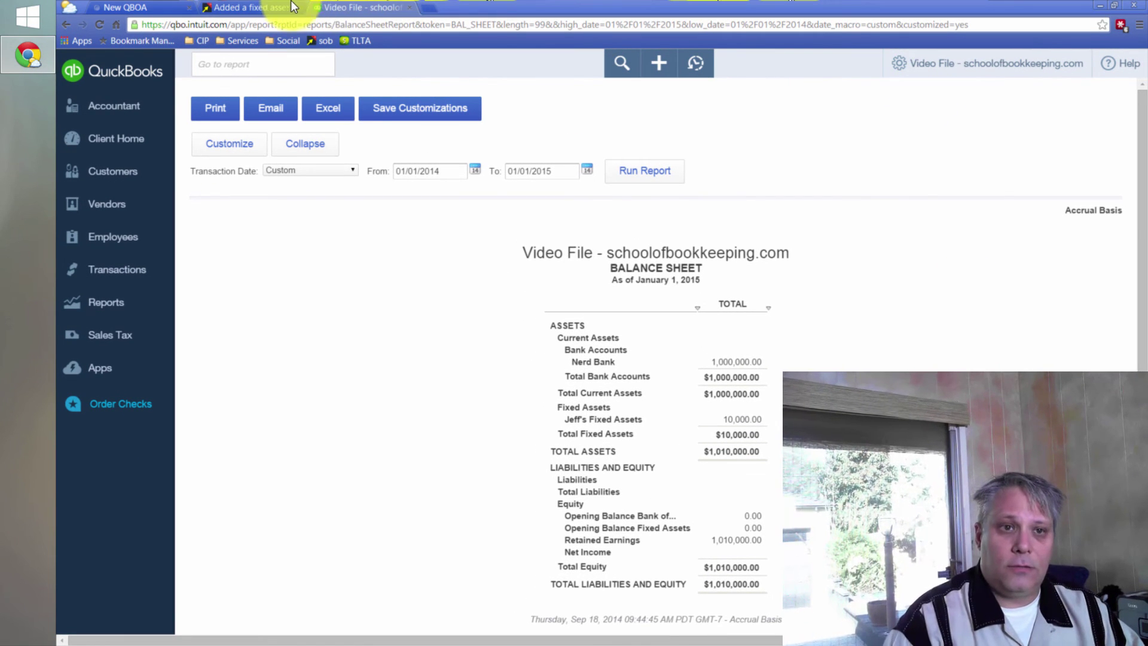
- Switch to the 'Added a fixed asset' forum tab
{"action": "left_click", "coordinate": [291, 7]}
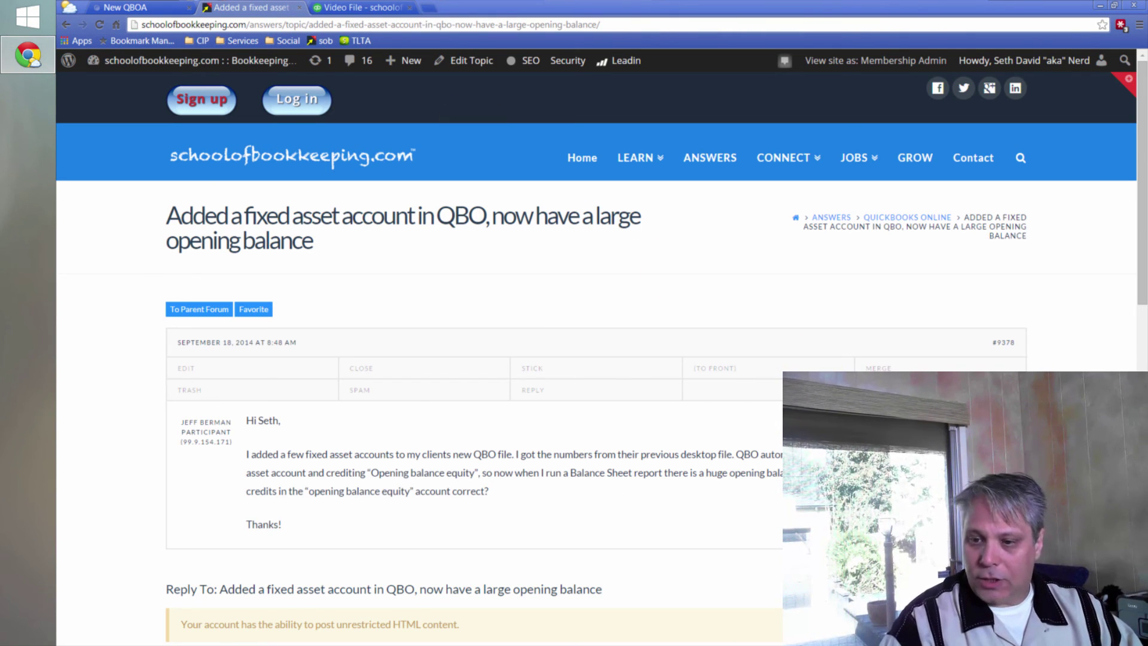